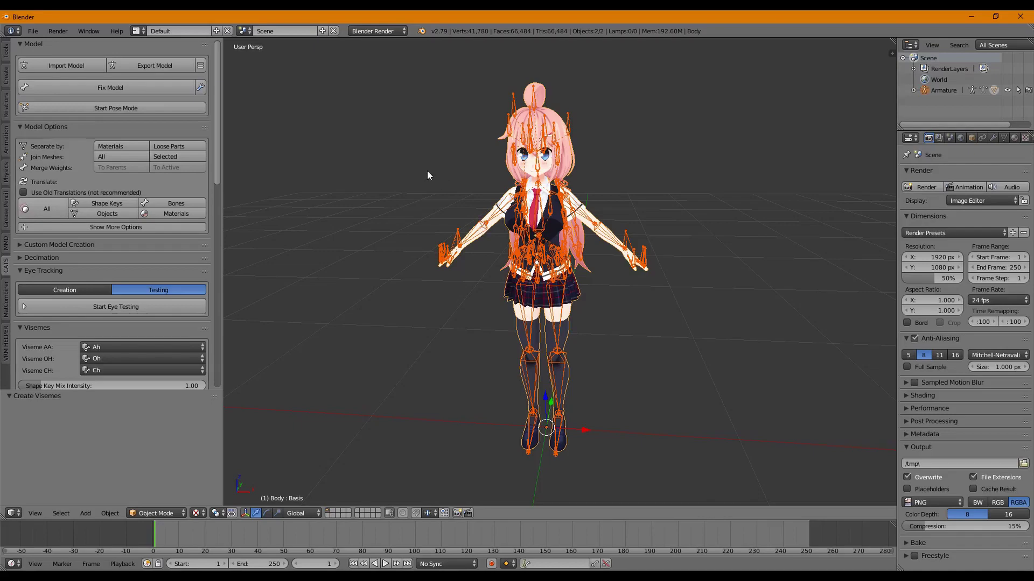
# Examine the rigged character model from several angles and look through the CATS model tools
pyautogui.moveTo(430, 175); pyautogui.dragTo(485, 164, button='middle')
pyautogui.scroll(5, 742, 152)
pyautogui.scroll(-5, 741, 153)
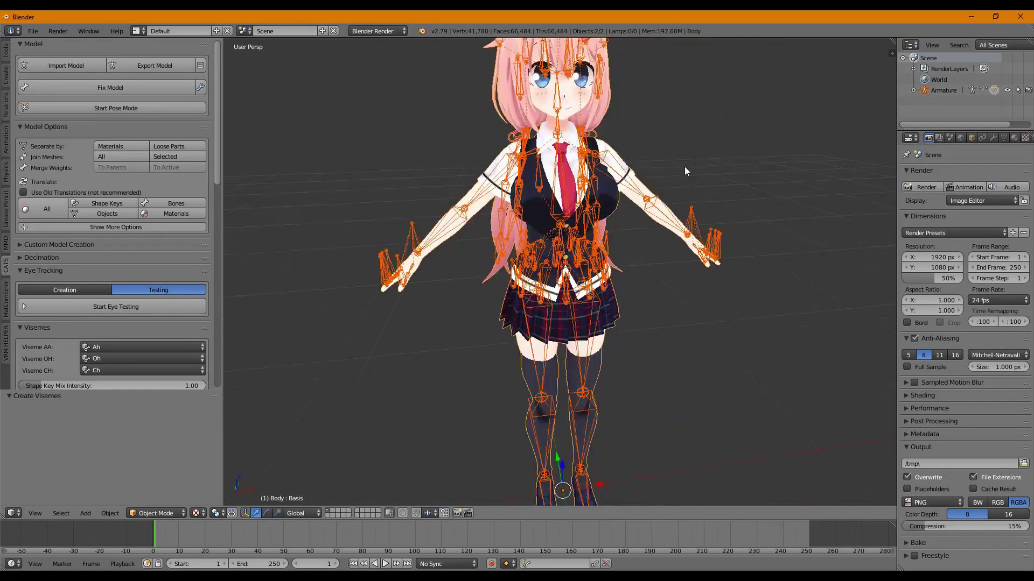
pyautogui.moveTo(683, 166); pyautogui.dragTo(654, 121, button='middle')
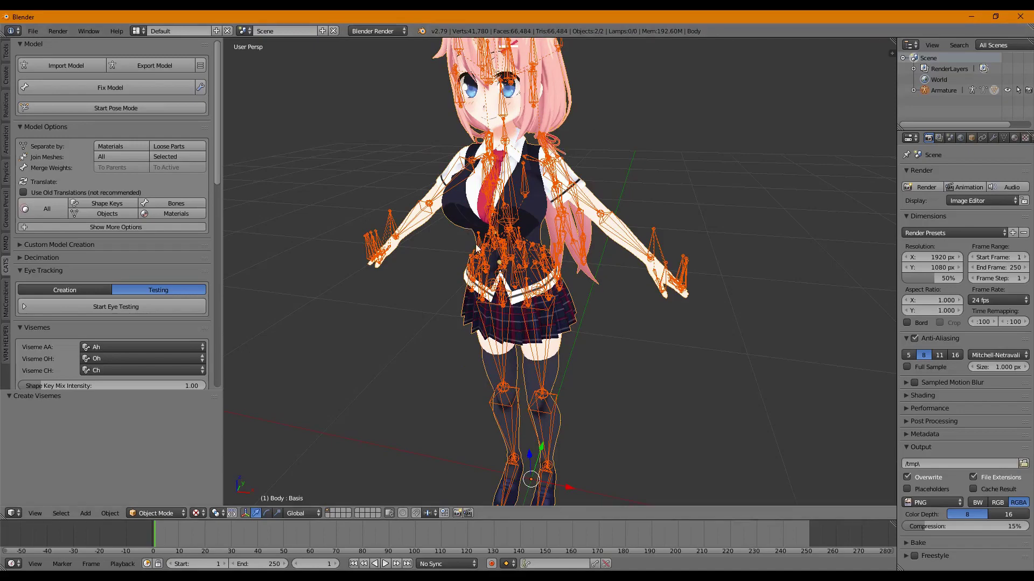
pyautogui.moveTo(502, 271); pyautogui.dragTo(564, 189, button='middle')
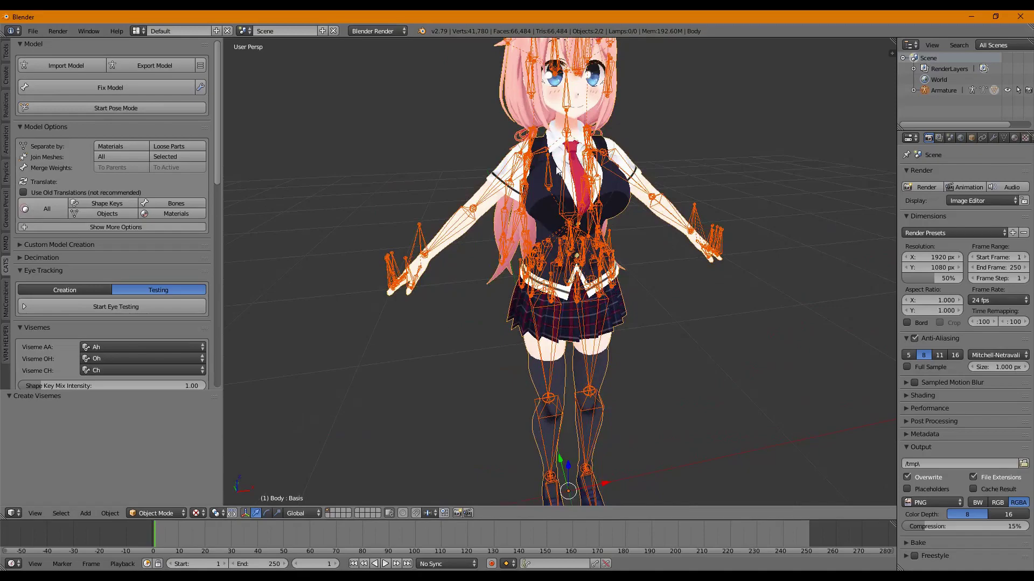
pyautogui.scroll(-3, 467, 175)
pyautogui.moveTo(467, 175); pyautogui.dragTo(472, 153, button='middle')
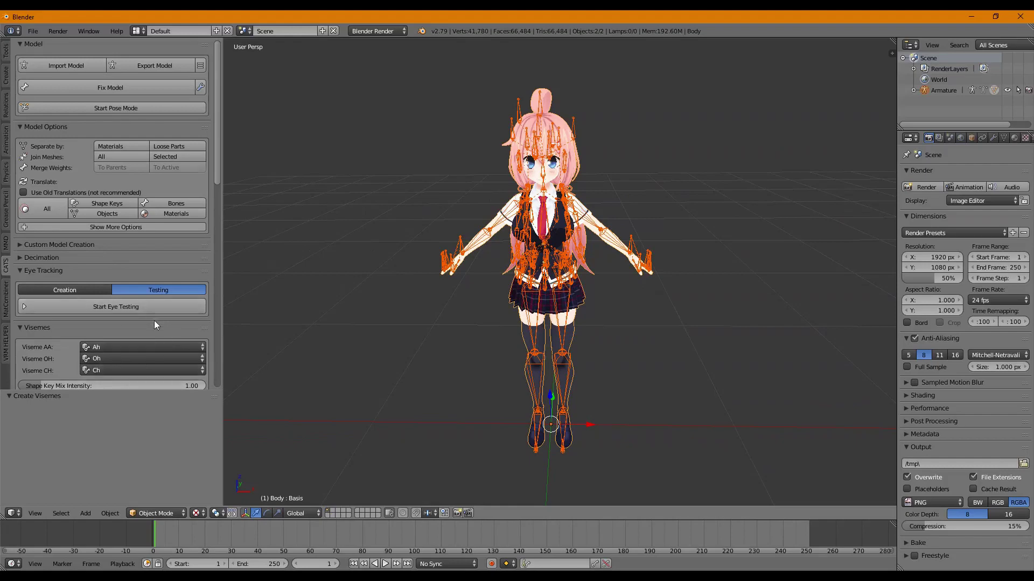
pyautogui.scroll(-1, 154, 321)
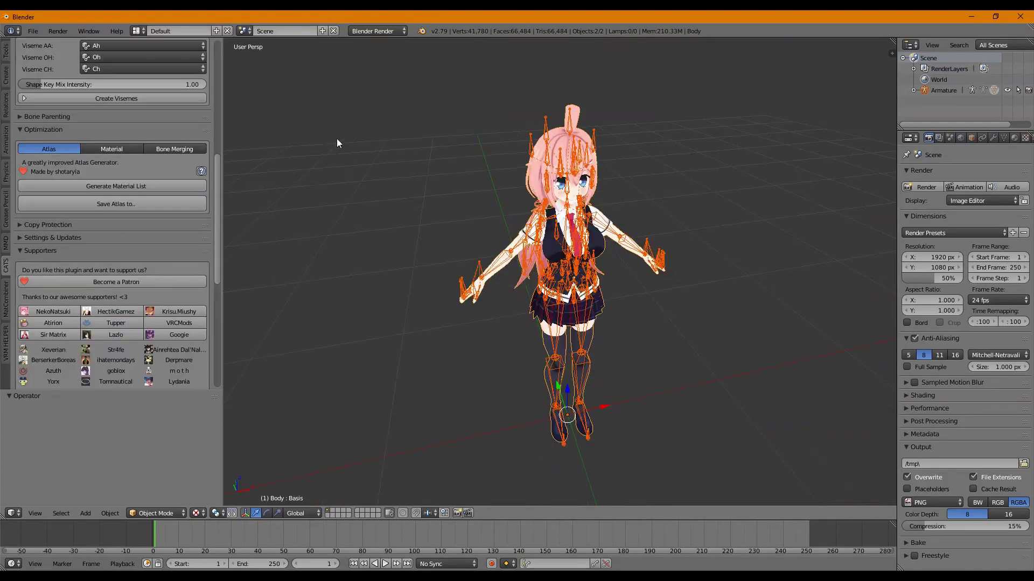
pyautogui.moveTo(337, 138); pyautogui.dragTo(339, 128, button='middle')
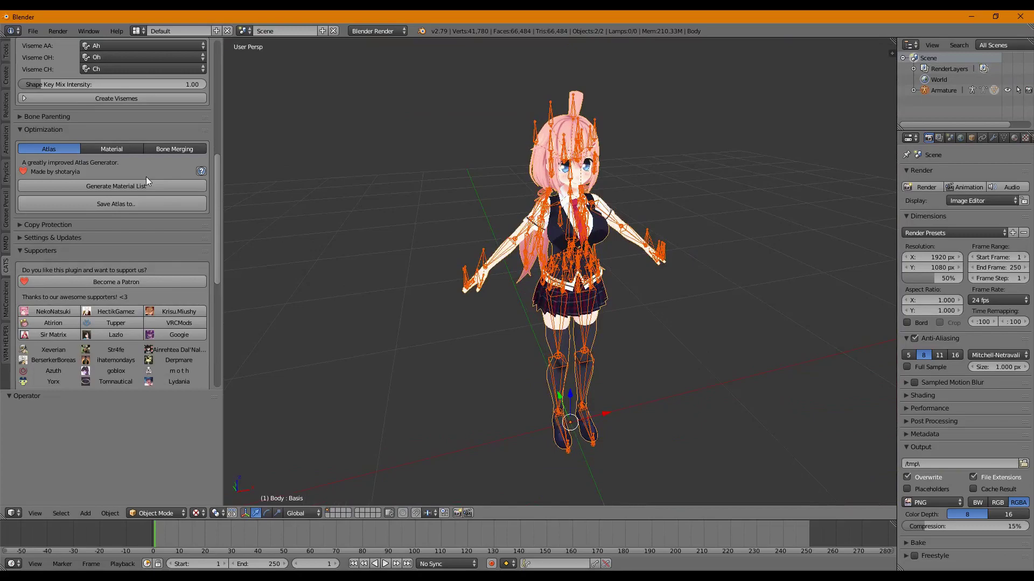
pyautogui.scroll(14, 142, 238)
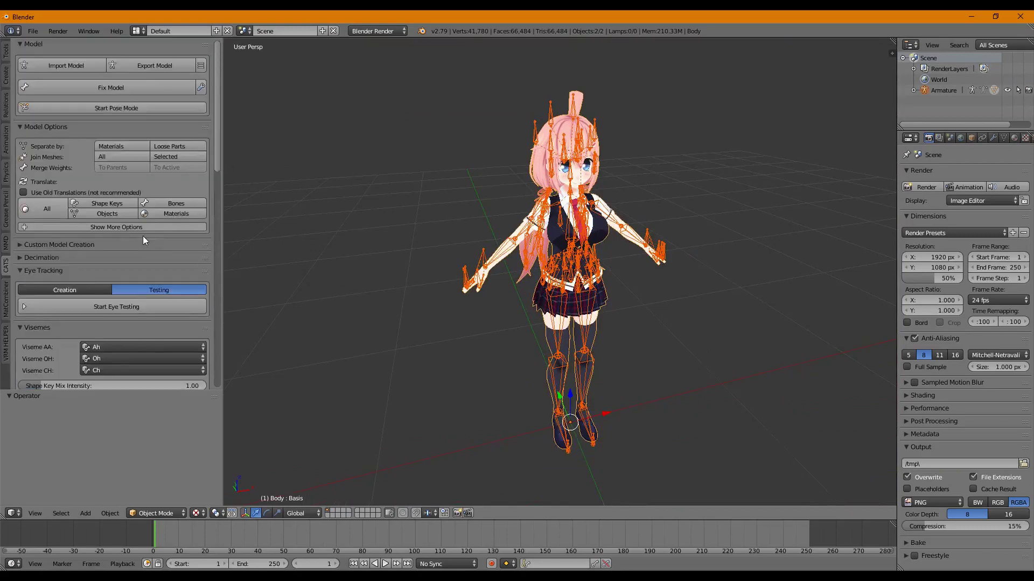
# Separate the character's mesh by materials and expand the armature to list its separated meshes
pyautogui.moveTo(754, 197); pyautogui.dragTo(690, 196, button='middle')
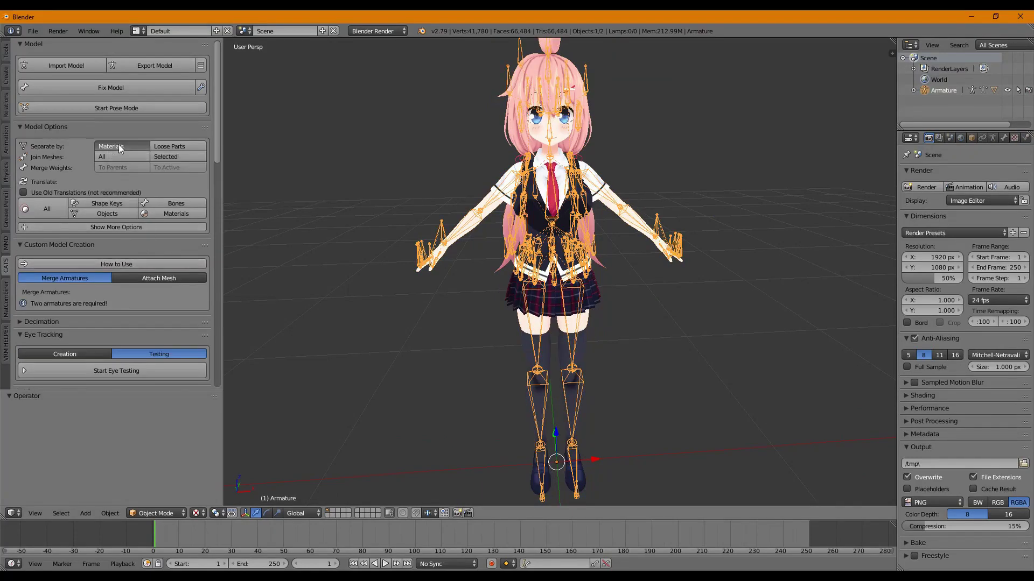
pyautogui.moveTo(619, 120)
pyautogui.mouseDown(button='middle')
pyautogui.moveTo(711, 125)
pyautogui.moveTo(628, 115)
pyautogui.mouseUp(button='middle')
pyautogui.click(914, 90)
# Delete the Material13 clothing mesh from the character
pyautogui.scroll(-3, 926, 93)
pyautogui.click(952, 106)
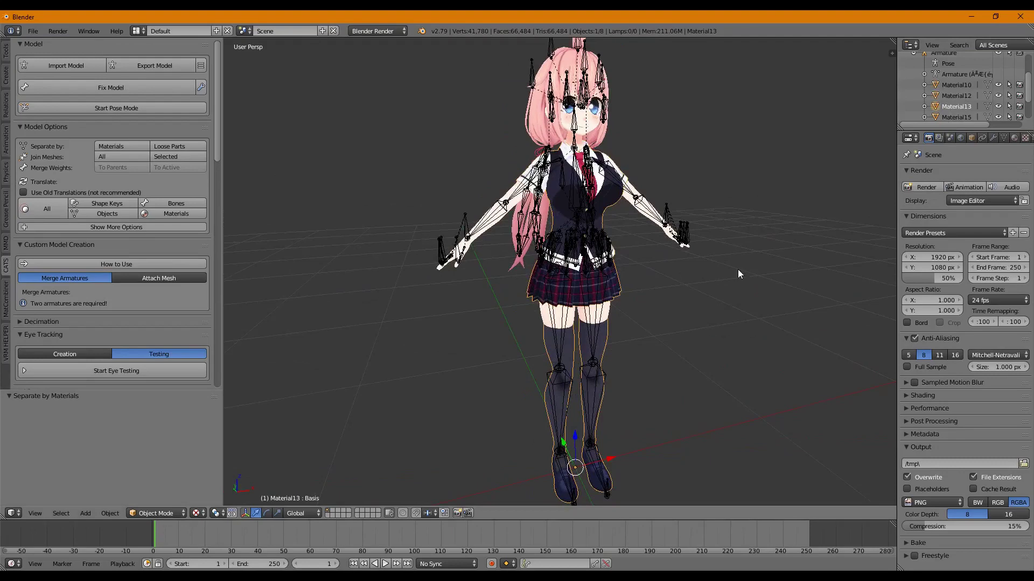
pyautogui.moveTo(737, 270); pyautogui.dragTo(737, 220, button='middle')
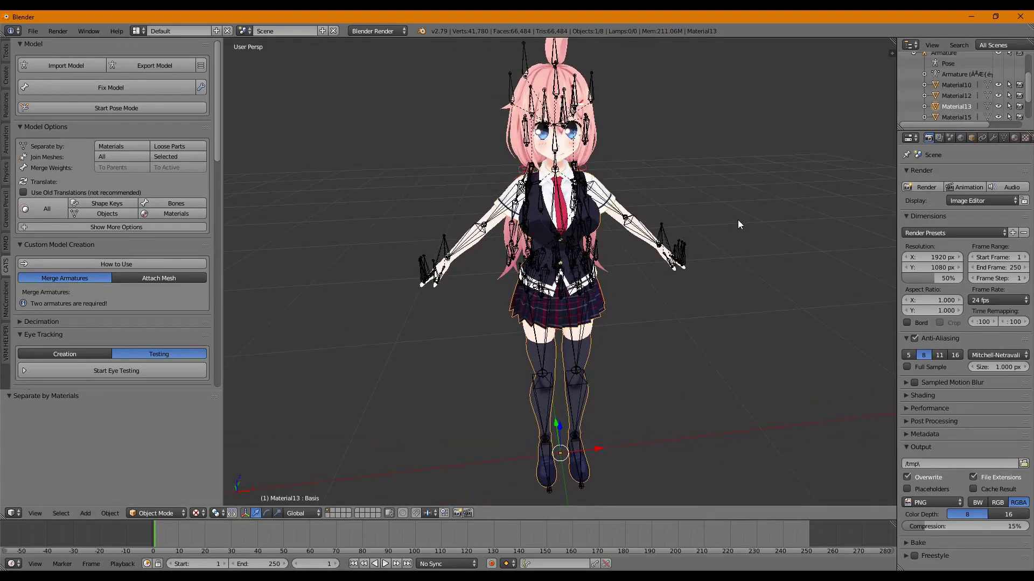
pyautogui.press('x')
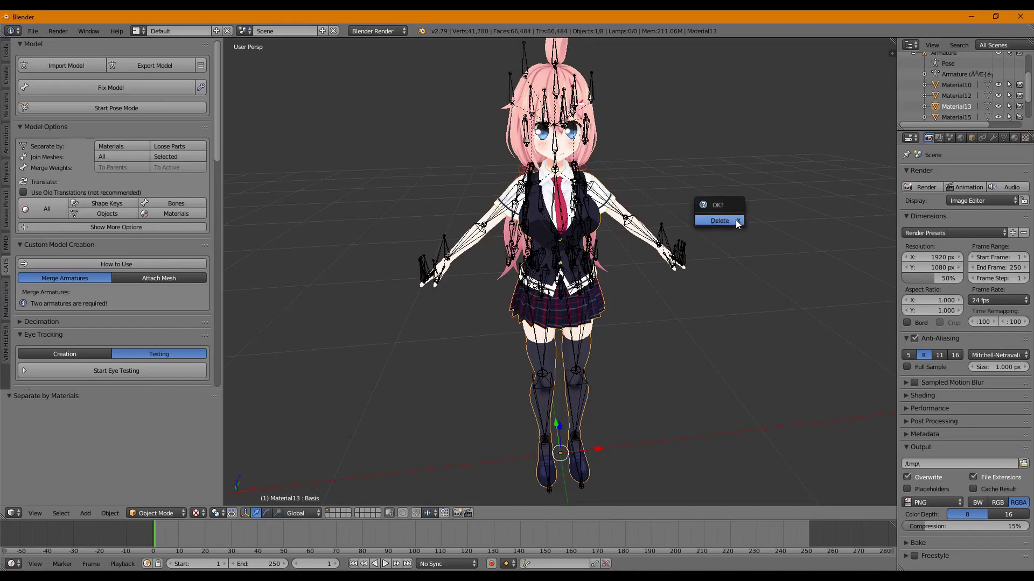
pyautogui.click(735, 221)
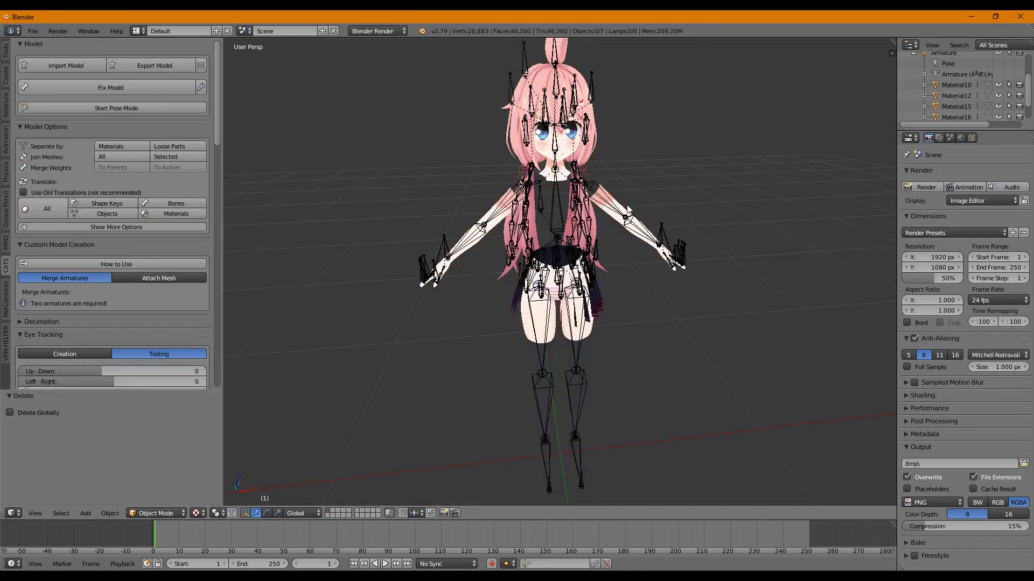
# Delete the Material10 mesh containing the character's arm and leg skin
pyautogui.moveTo(668, 176); pyautogui.dragTo(714, 176, button='middle')
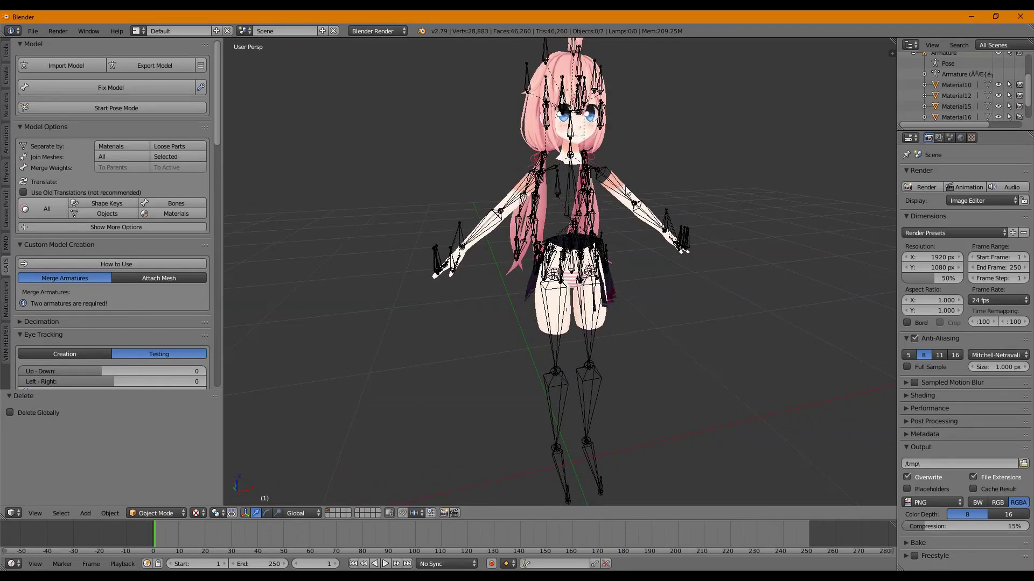
pyautogui.rightClick(625, 193)
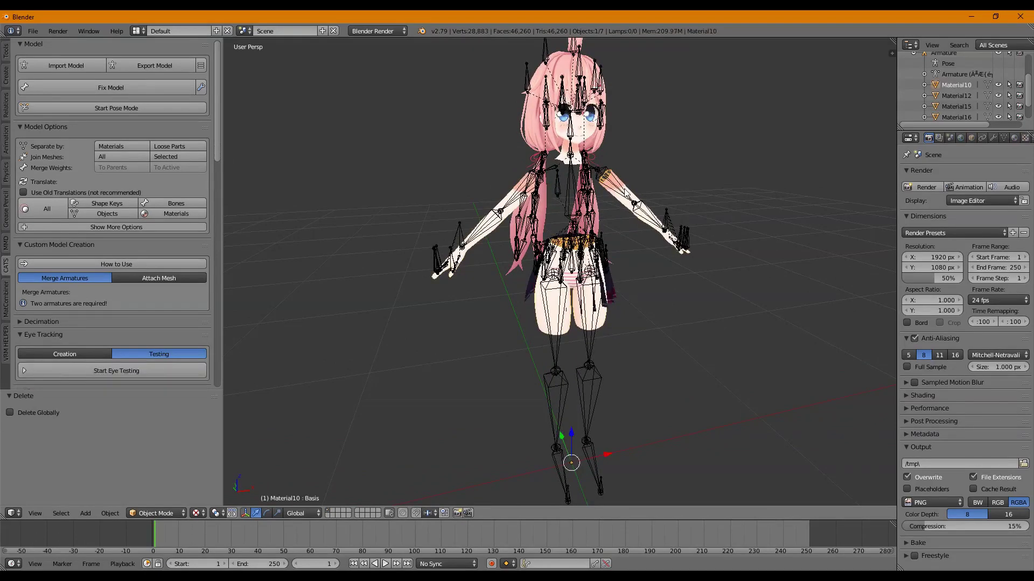
pyautogui.press('x')
pyautogui.click(608, 190)
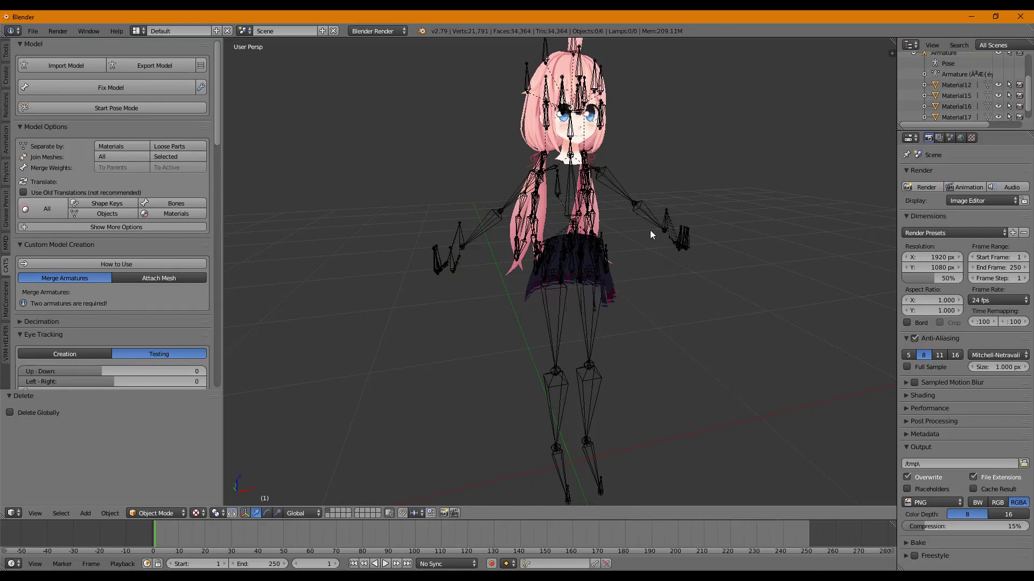
# Delete the remaining Material16 skirt mesh around the character's hips
pyautogui.moveTo(650, 231); pyautogui.dragTo(631, 250, button='middle')
pyautogui.rightClick(589, 285)
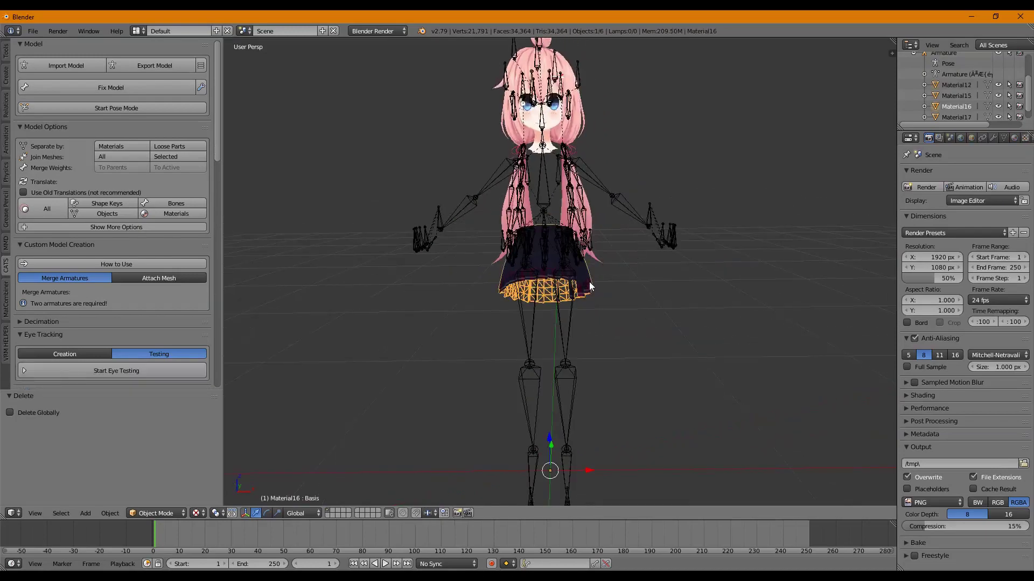
pyautogui.press('x')
pyautogui.click(591, 284)
pyautogui.moveTo(593, 283); pyautogui.dragTo(641, 144, button='middle')
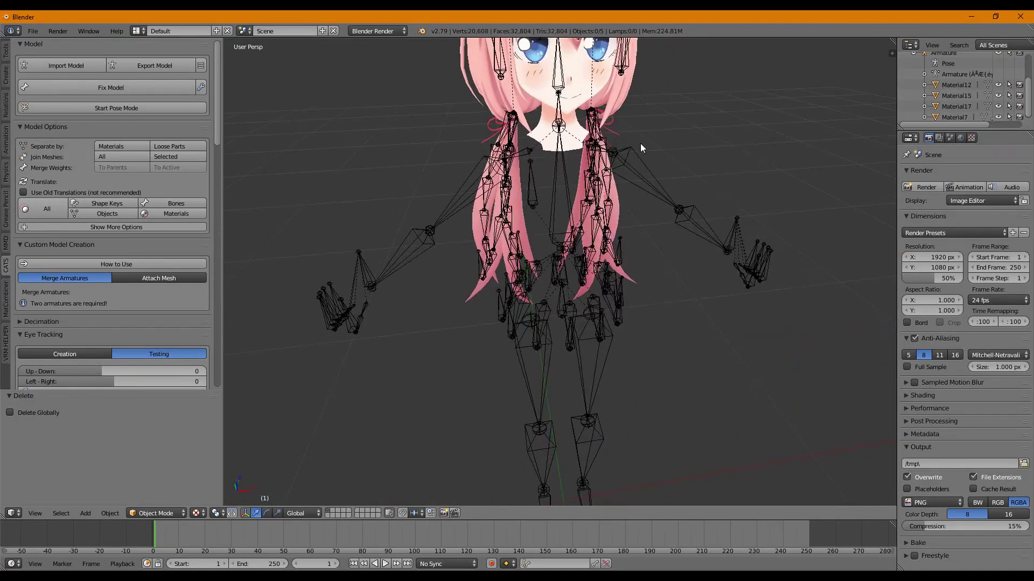
pyautogui.moveTo(699, 128); pyautogui.dragTo(646, 108, button='middle')
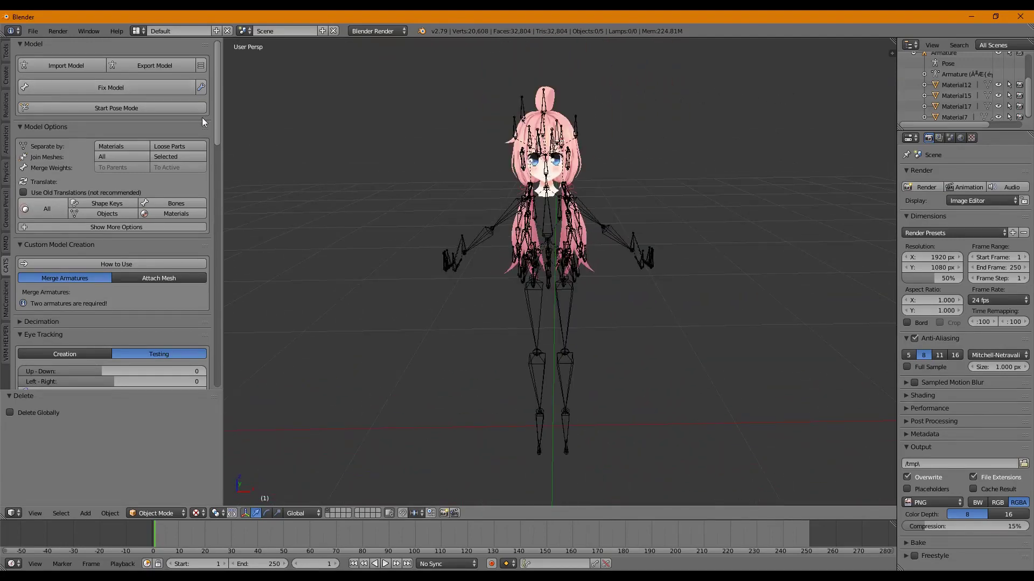
# Import the Onesie Panda.pmx model from the Panda Onesie folder
pyautogui.click(79, 61)
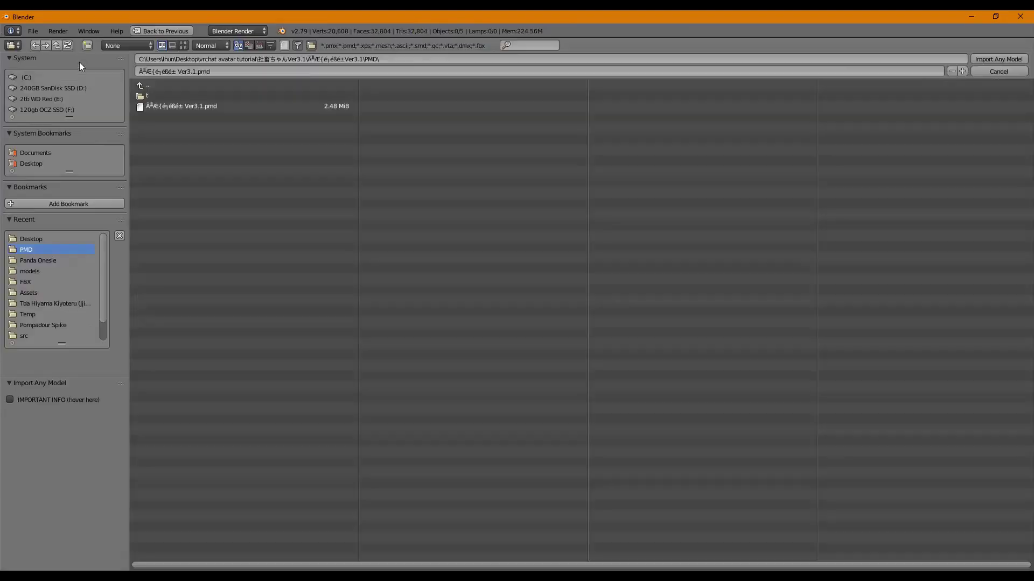
pyautogui.click(34, 260)
pyautogui.click(157, 117)
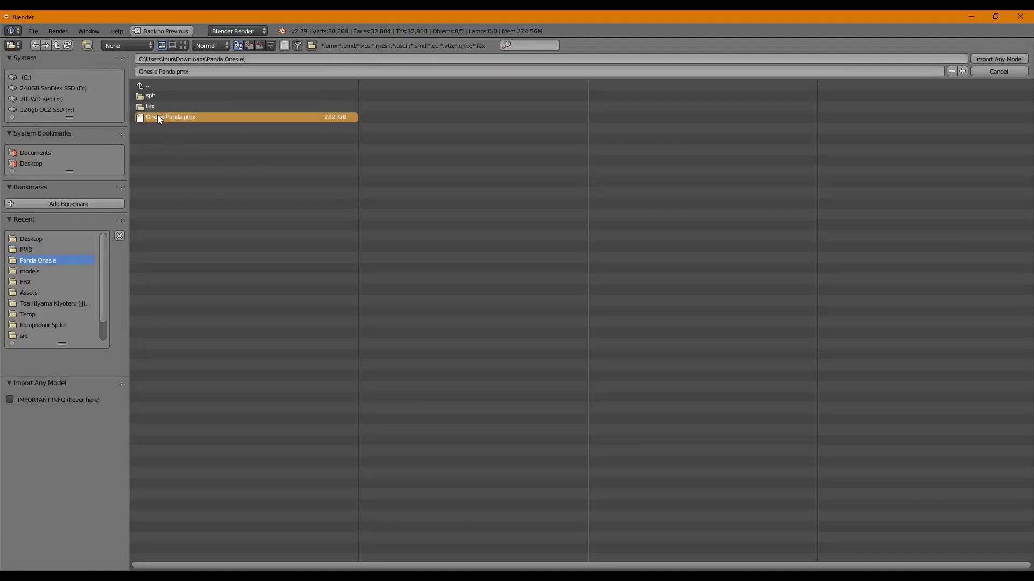
pyautogui.click(1006, 58)
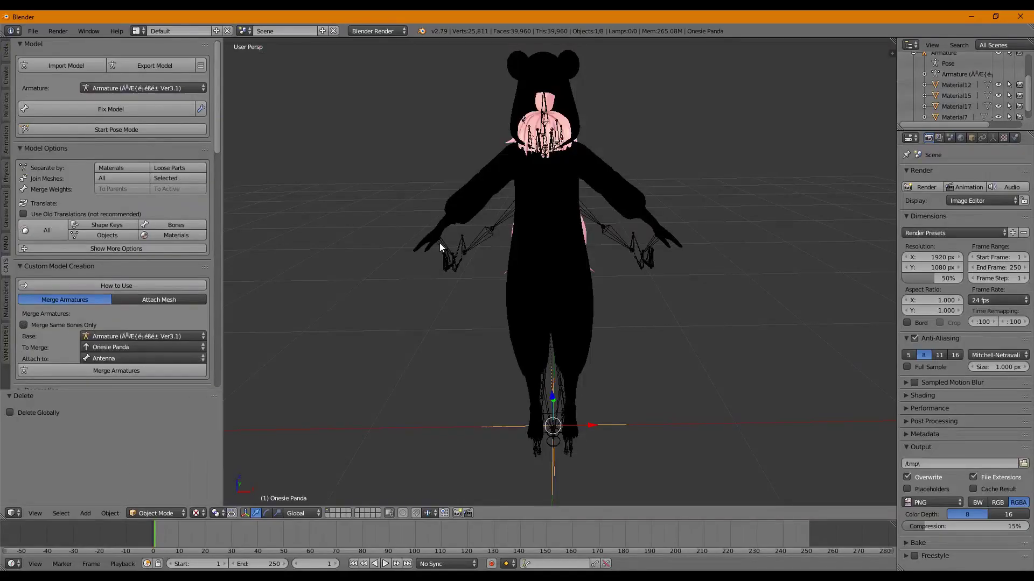
# Run Fix Model on the character armature and translate everything in the scene
pyautogui.click(112, 109)
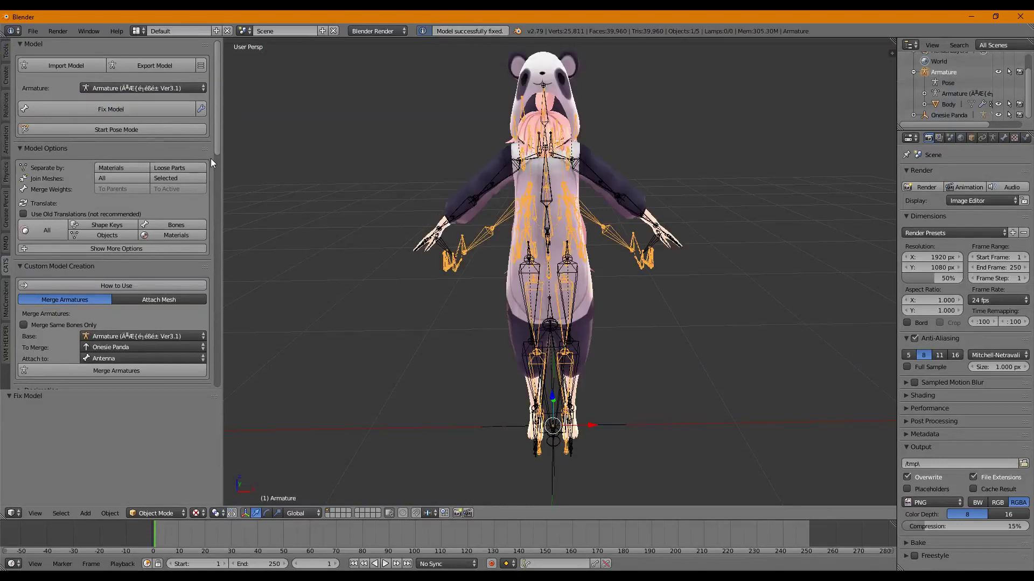
pyautogui.click(41, 232)
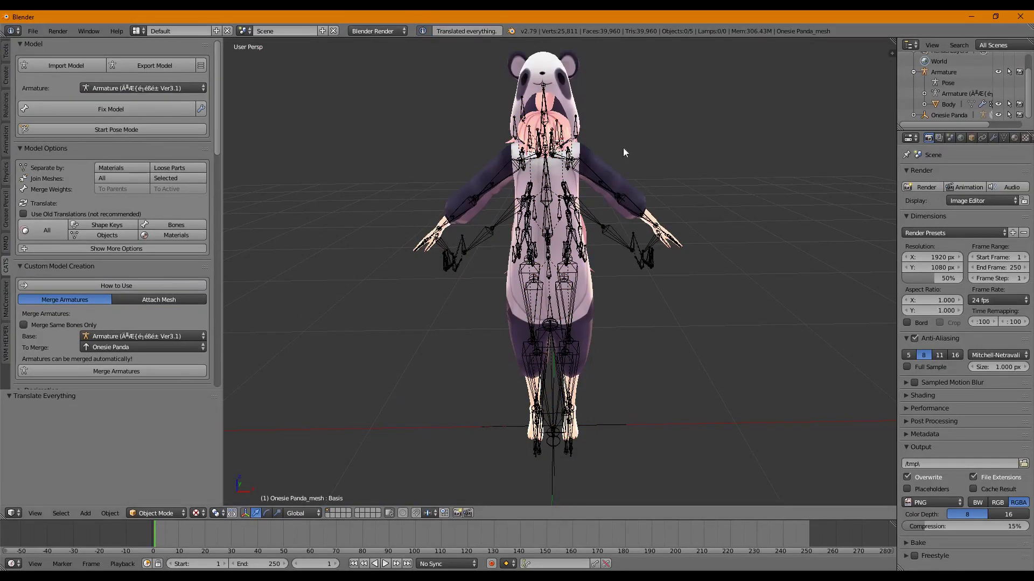
# Scale the Onesie Panda_mesh uniformly to about 0.911 so it fits the character's head and body
pyautogui.click(942, 115)
pyautogui.scroll(-1, 949, 107)
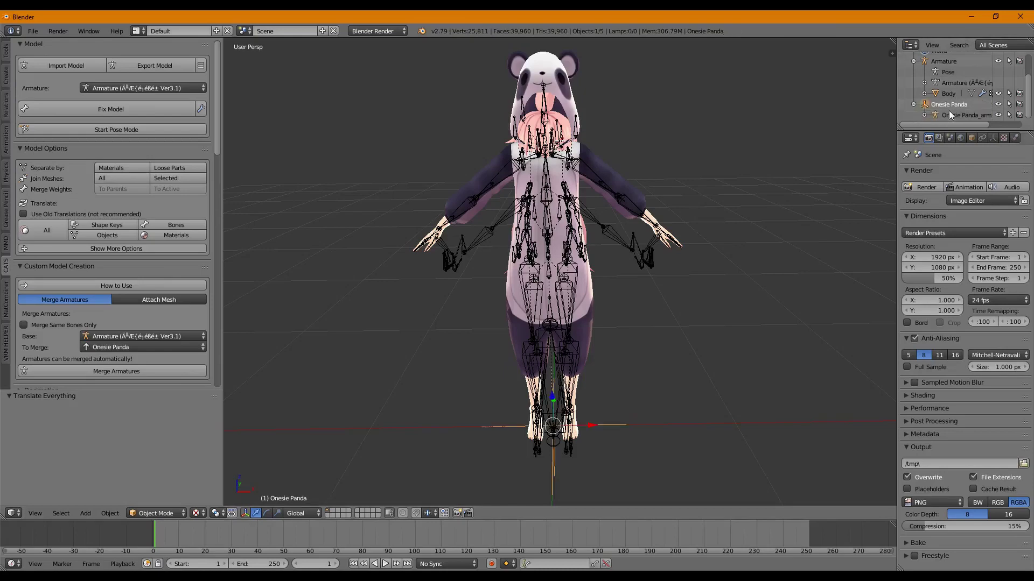
pyautogui.click(952, 115)
pyautogui.click(922, 115)
pyautogui.scroll(-2, 942, 110)
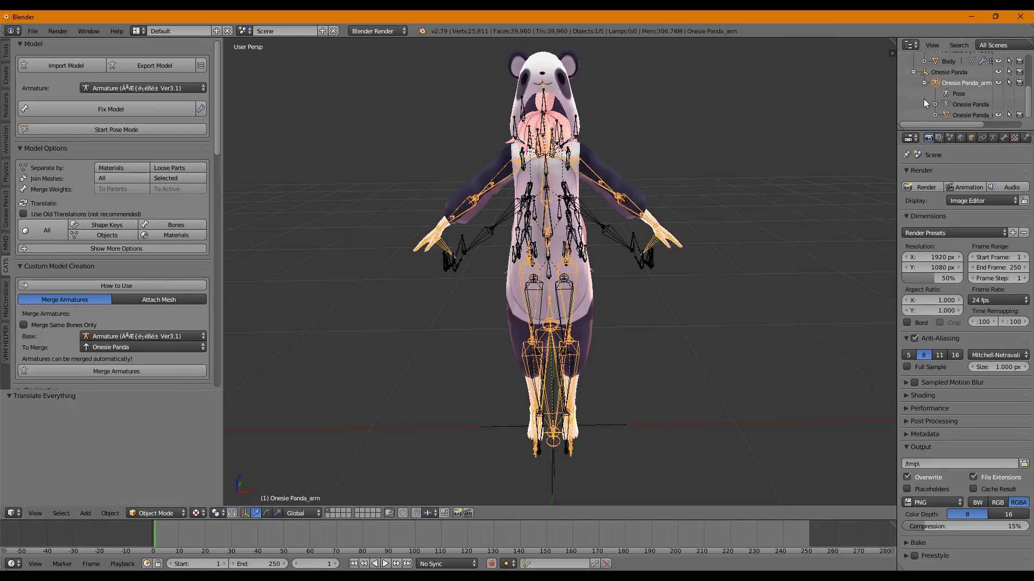
pyautogui.click(958, 114)
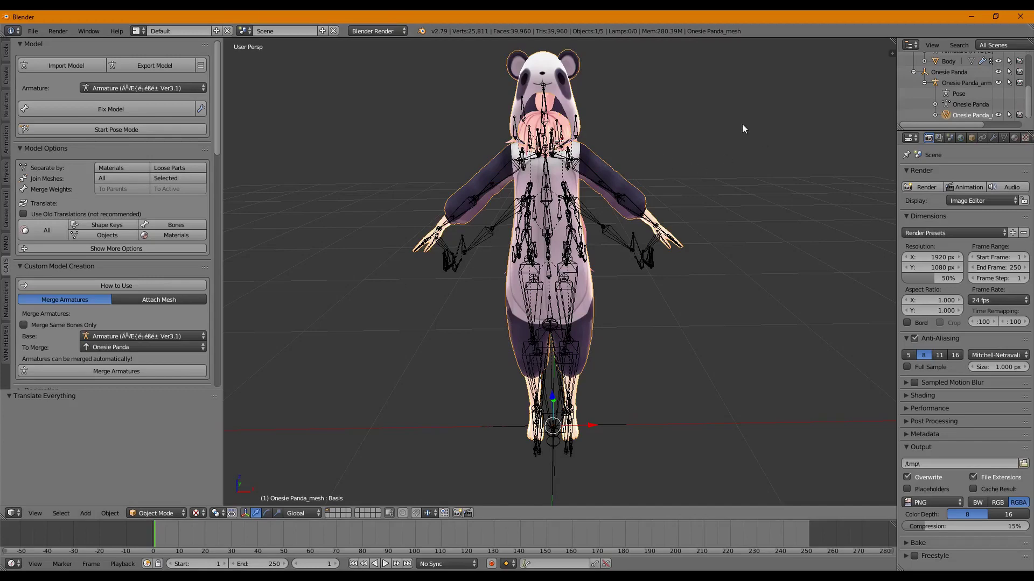
pyautogui.press('s')
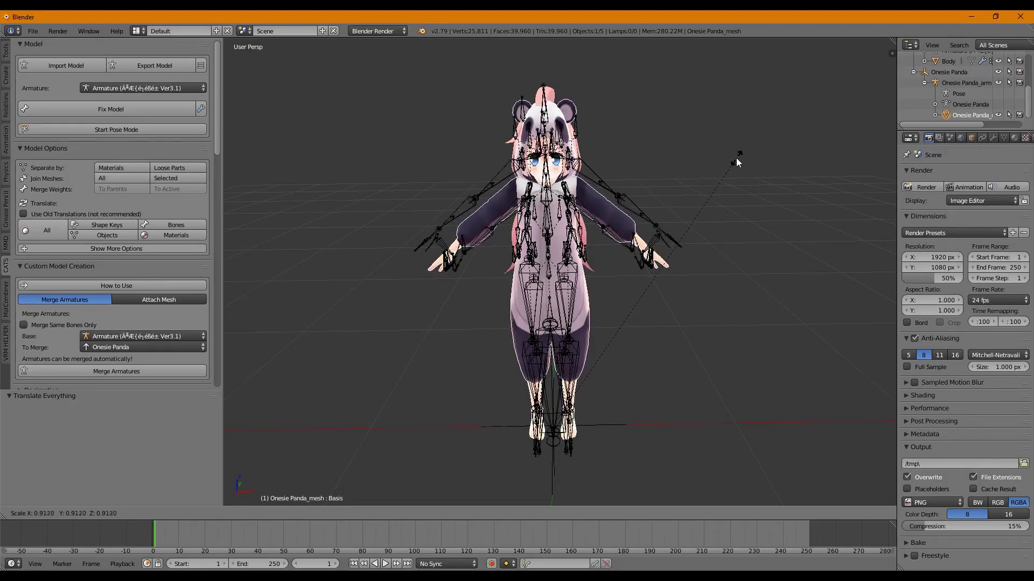
pyautogui.click(735, 159)
# Widen the panda onesie mesh by scaling it about 1.126 along the global X axis
pyautogui.moveTo(735, 157); pyautogui.dragTo(812, 123, button='middle')
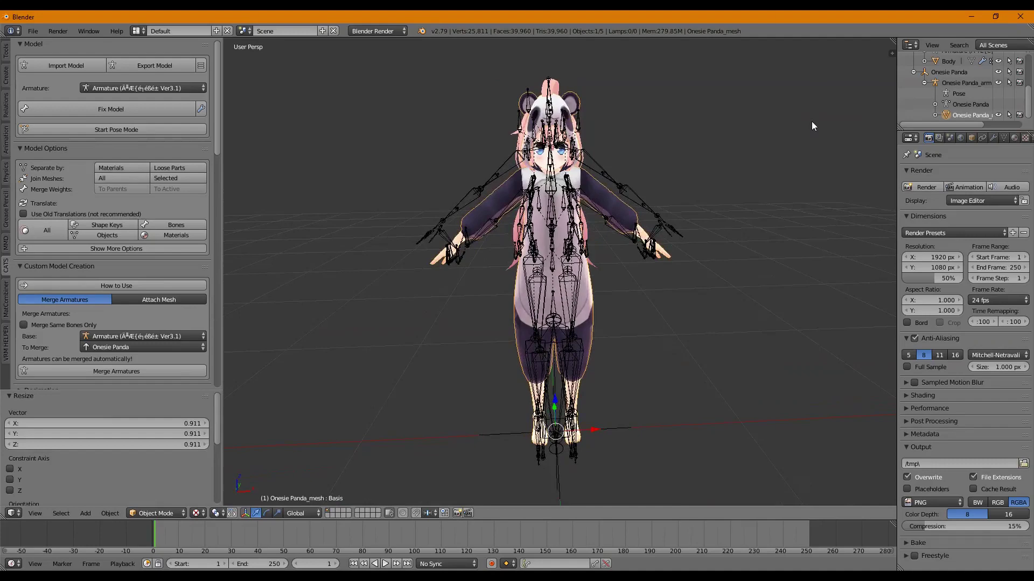
pyautogui.press('s')
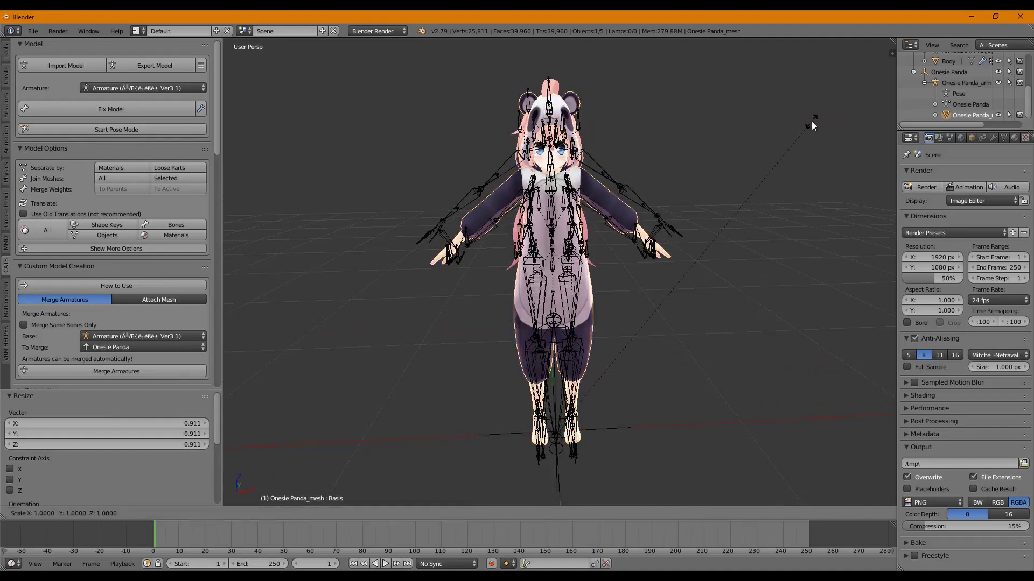
pyautogui.press('x')
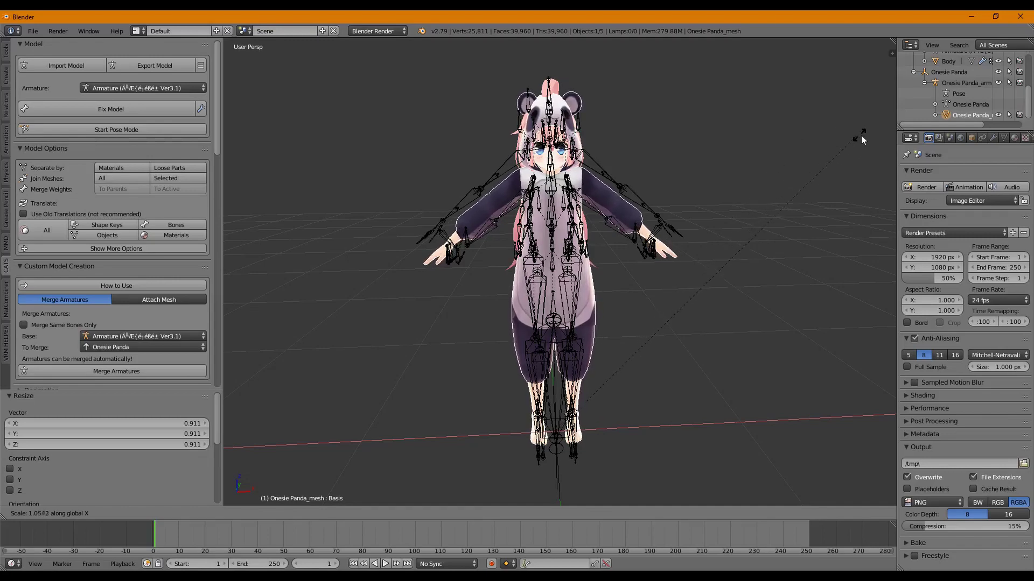
pyautogui.click(241, 153)
pyautogui.moveTo(708, 160); pyautogui.dragTo(611, 87, button='middle')
pyautogui.scroll(5, 678, 91)
pyautogui.scroll(-4, 668, 78)
pyautogui.press('s')
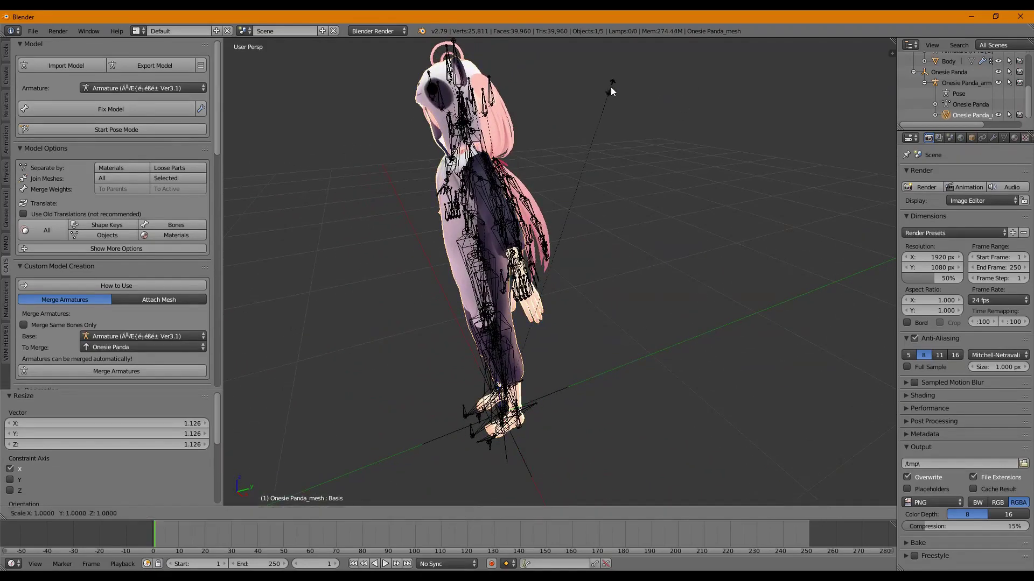
pyautogui.press('x')
pyautogui.press('Escape')
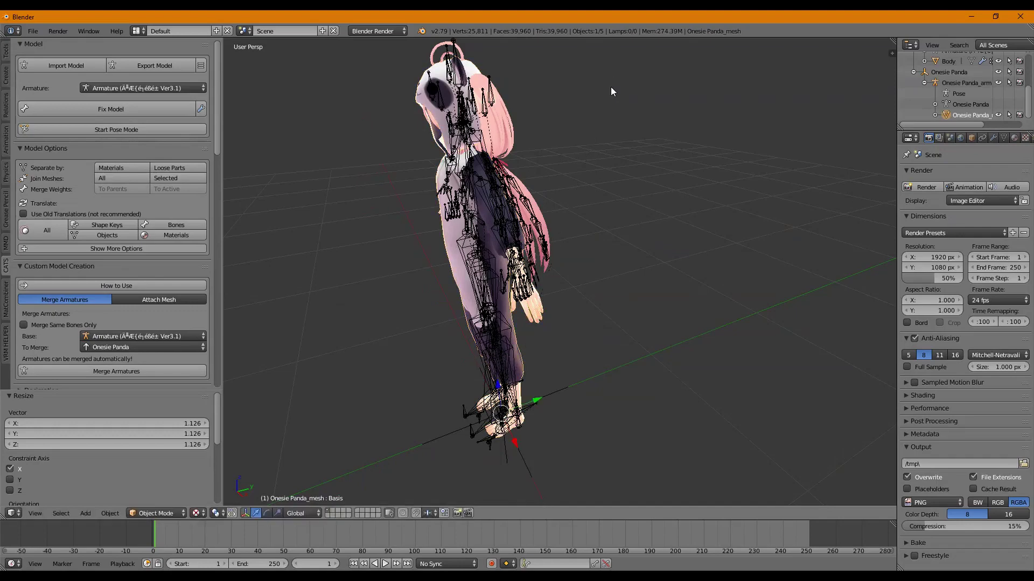
# Deepen the panda onesie mesh by scaling it about 1.137 along the global Y axis
pyautogui.press('s')
pyautogui.press('y')
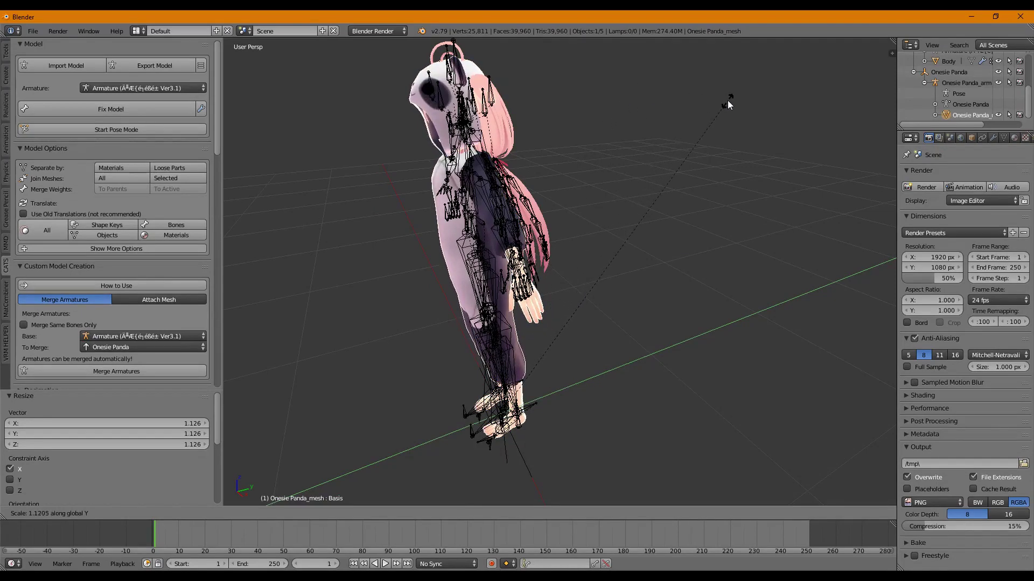
pyautogui.click(741, 104)
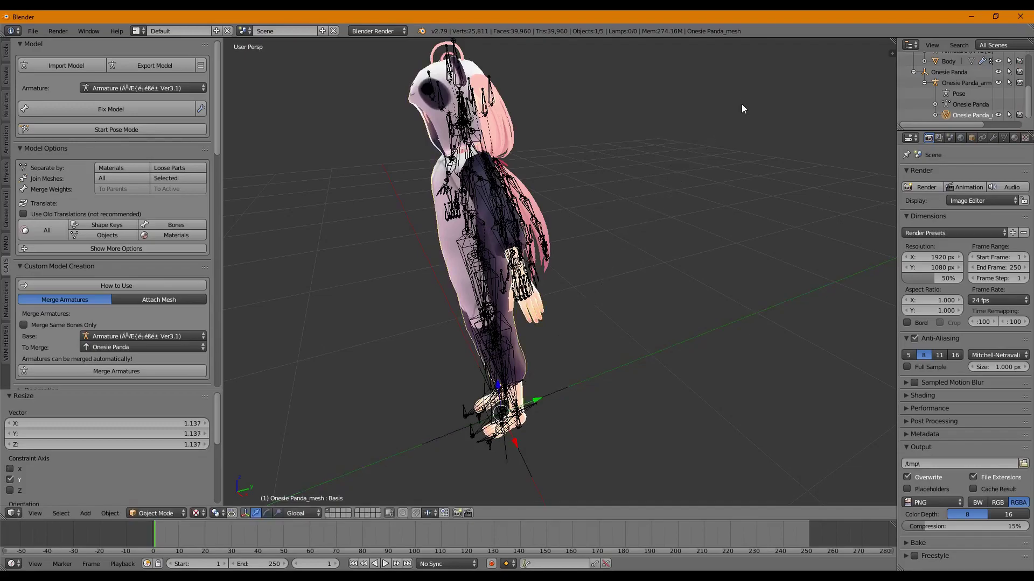
pyautogui.moveTo(741, 104); pyautogui.dragTo(661, 105, button='middle')
pyautogui.scroll(5, 599, 124)
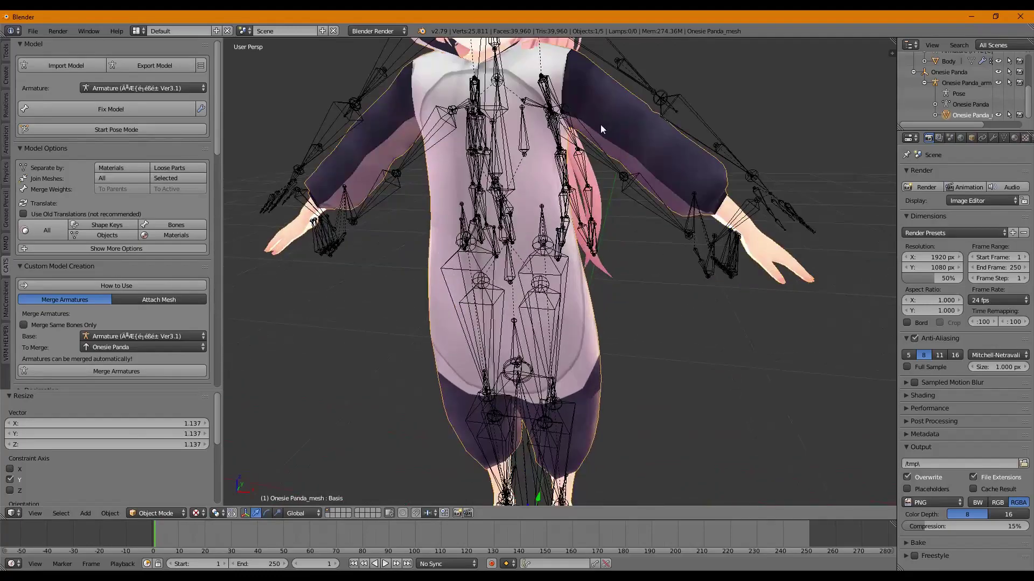
# Shrink the panda onesie mesh uniformly by scaling it to about 0.988
pyautogui.scroll(-7, 677, 104)
pyautogui.scroll(2, 672, 96)
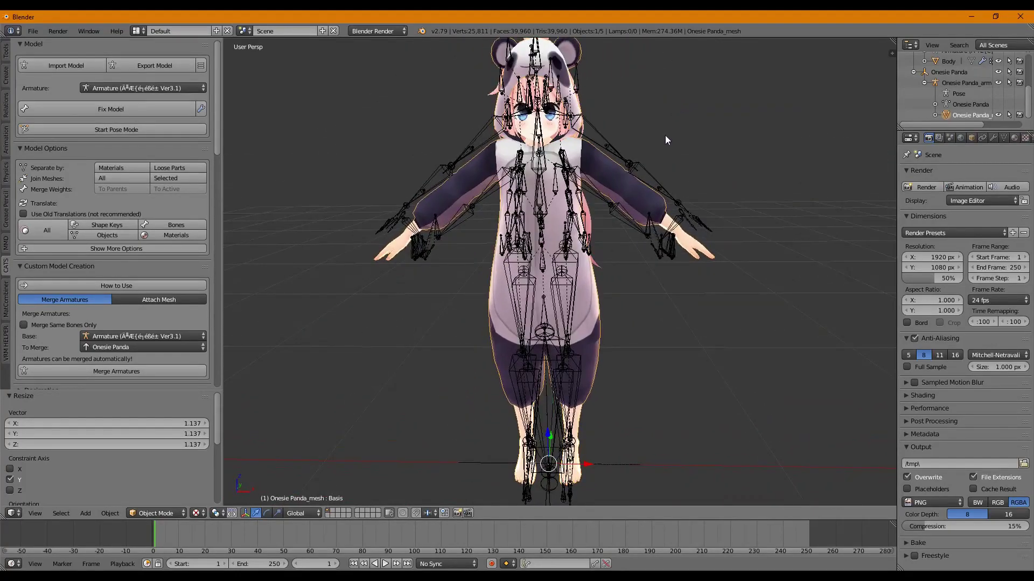
pyautogui.scroll(-2, 693, 141)
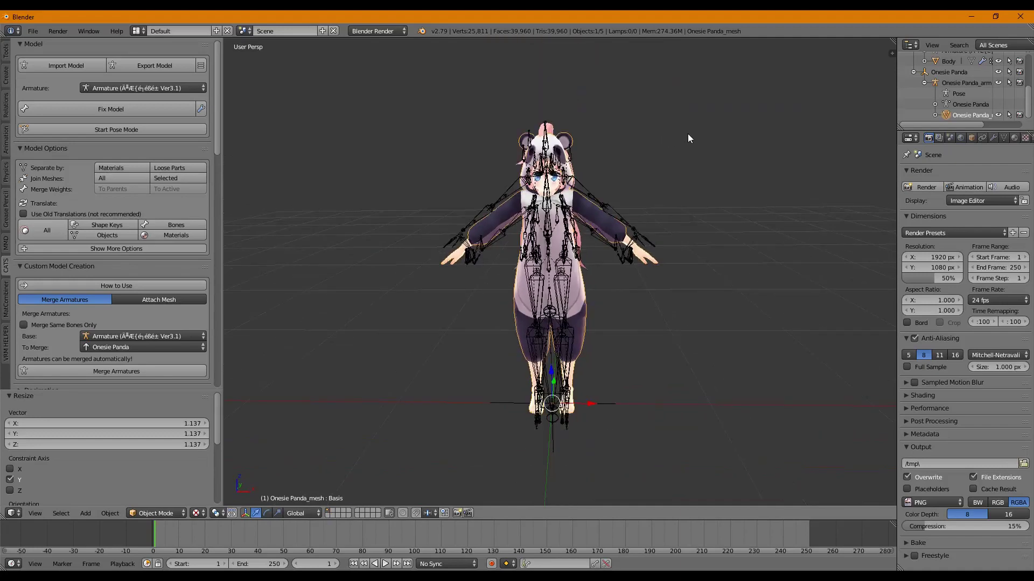
pyautogui.press('s')
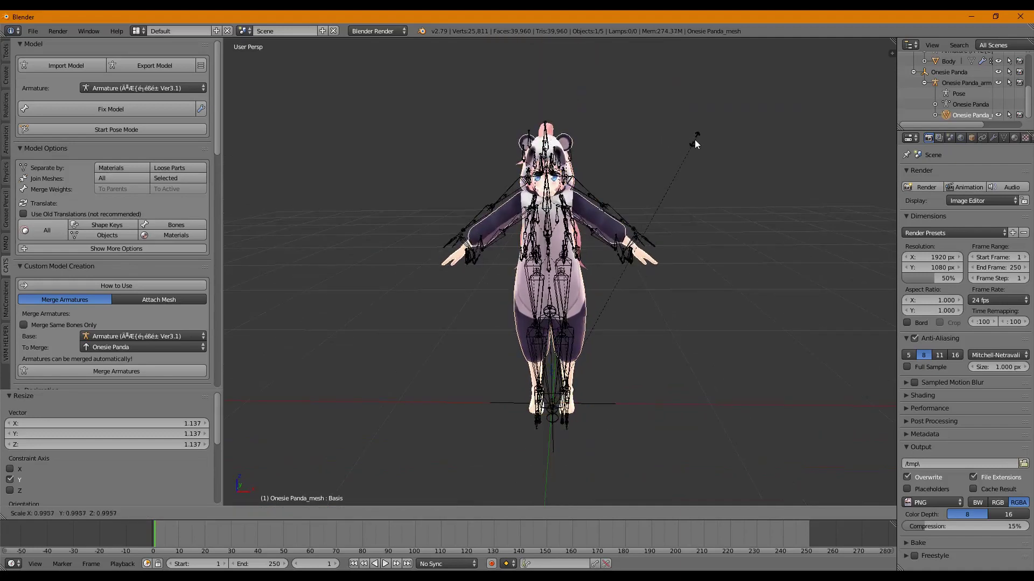
pyautogui.click(693, 140)
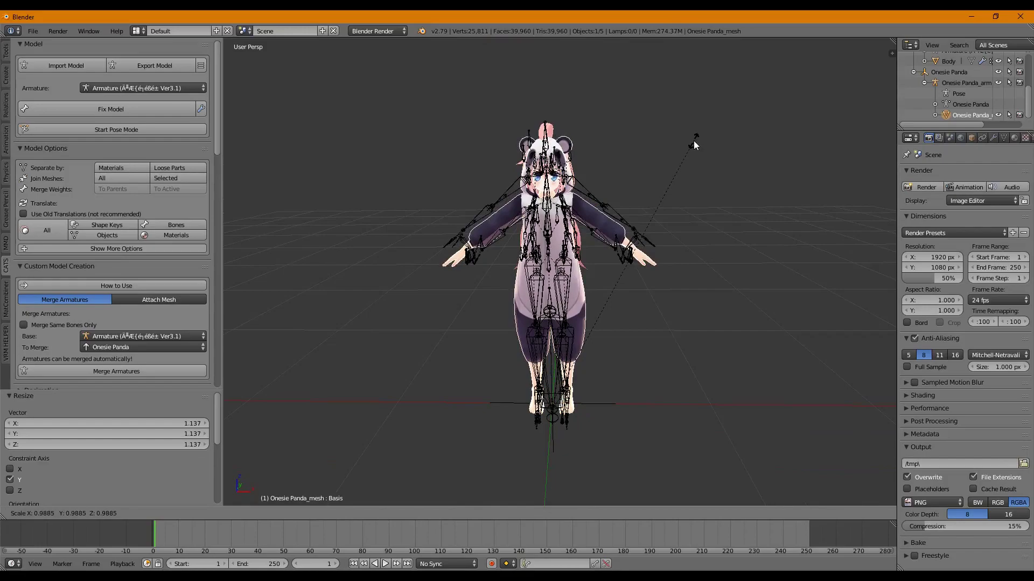
# Check the onesie from an angle and scale its mesh uniformly once more, to about 0.989
pyautogui.moveTo(653, 121); pyautogui.dragTo(740, 107, button='middle')
pyautogui.scroll(6, 789, 134)
pyautogui.scroll(-2, 700, 126)
pyautogui.scroll(-4, 712, 124)
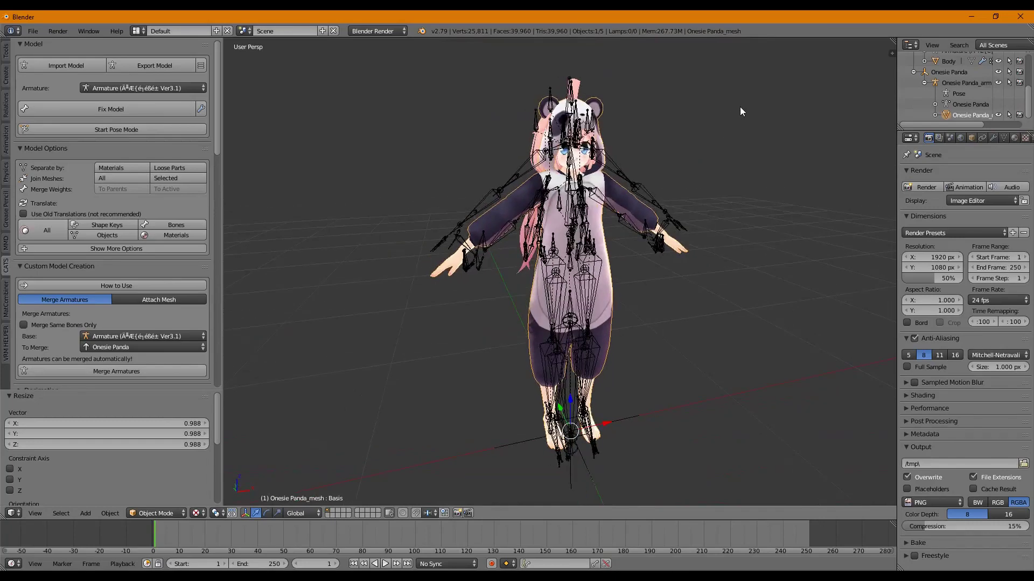
pyautogui.press('s')
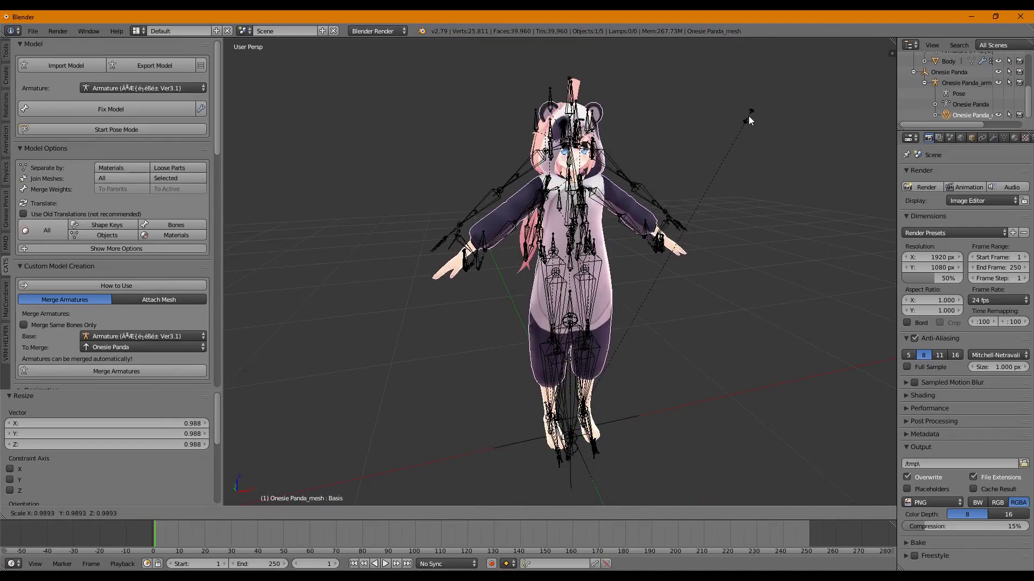
pyautogui.click(748, 115)
# Examine how the panda onesie fits the character's head, torso and arms from several angles
pyautogui.moveTo(763, 122); pyautogui.dragTo(622, 89, button='middle')
pyautogui.scroll(-2, 700, 96)
pyautogui.scroll(3, 681, 110)
pyautogui.scroll(-3, 685, 104)
pyautogui.scroll(2, 694, 89)
pyautogui.scroll(5, 646, 82)
pyautogui.scroll(-5, 667, 82)
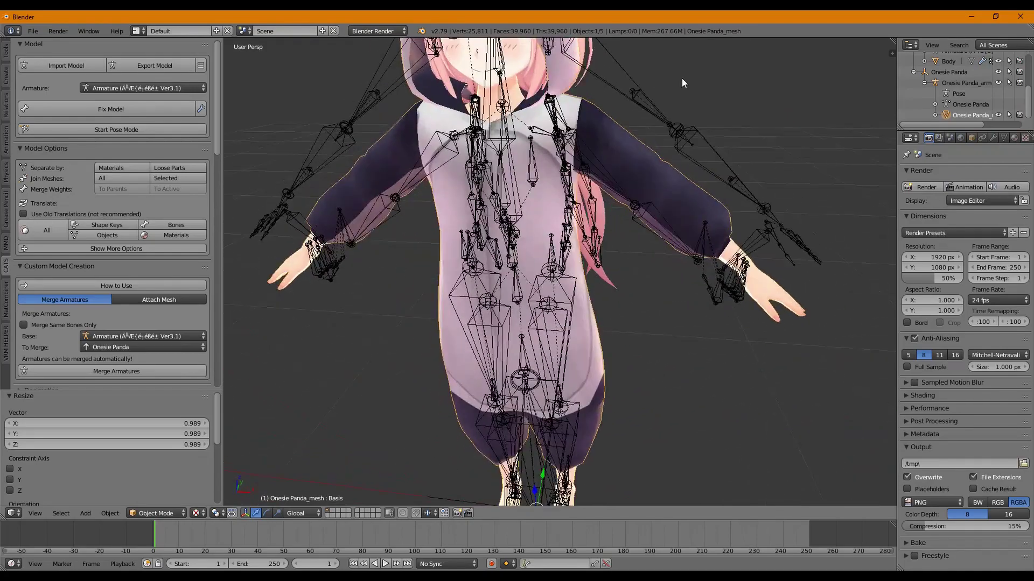
pyautogui.moveTo(692, 86); pyautogui.dragTo(777, 132, button='middle')
pyautogui.scroll(5, 660, 172)
pyautogui.scroll(-5, 693, 188)
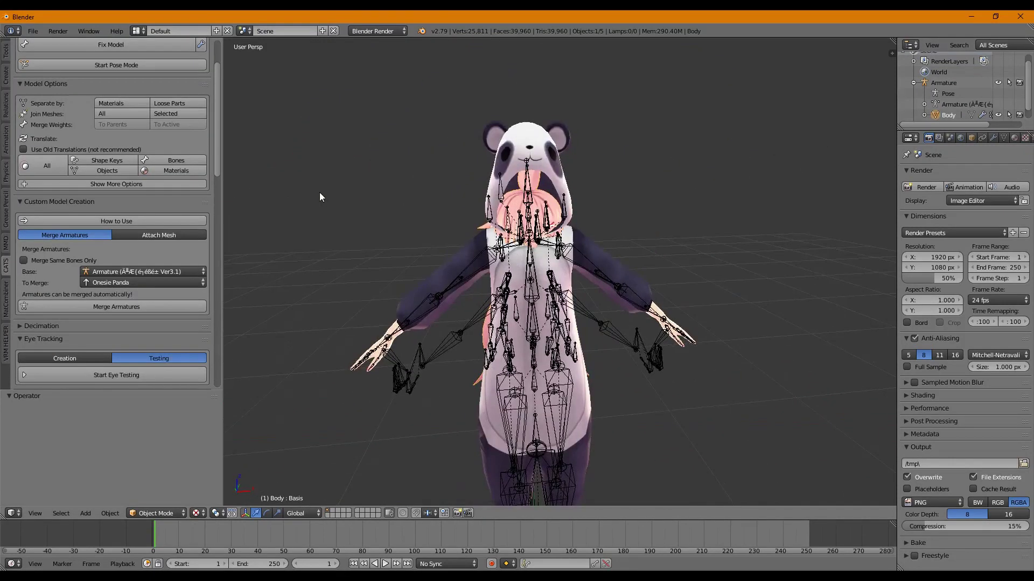
# Select the character's Armature together with its Body mesh and scale both uniformly by about 1.109
pyautogui.scroll(-3, 407, 252)
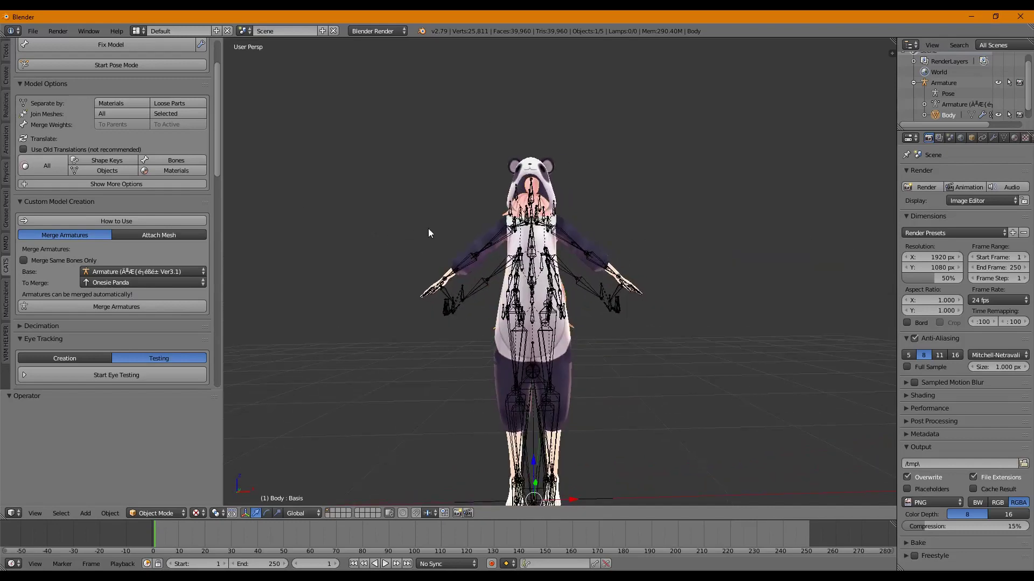
pyautogui.click(971, 83)
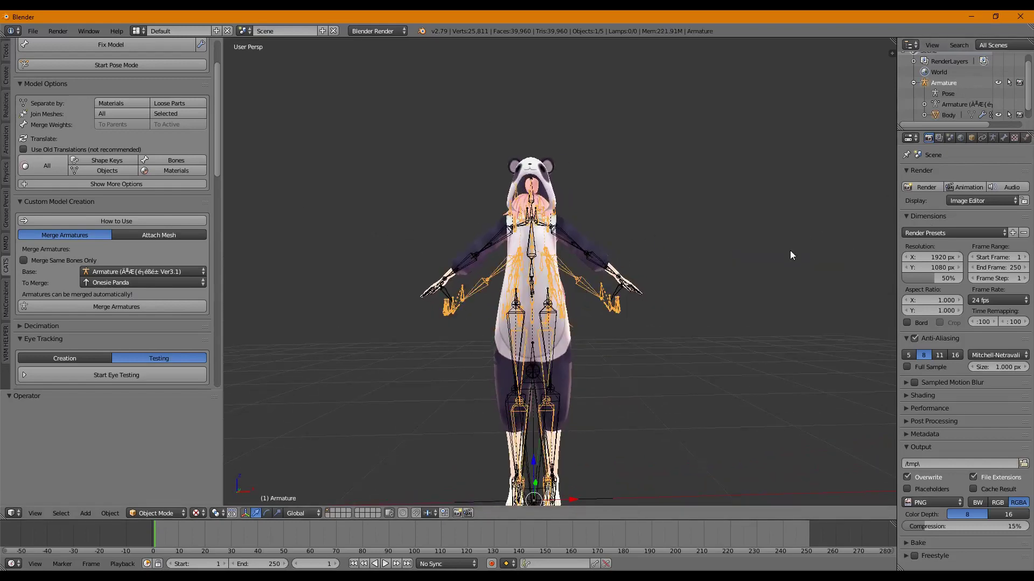
pyautogui.keyDown('ctrl'); pyautogui.click(946, 114); pyautogui.keyUp('ctrl')
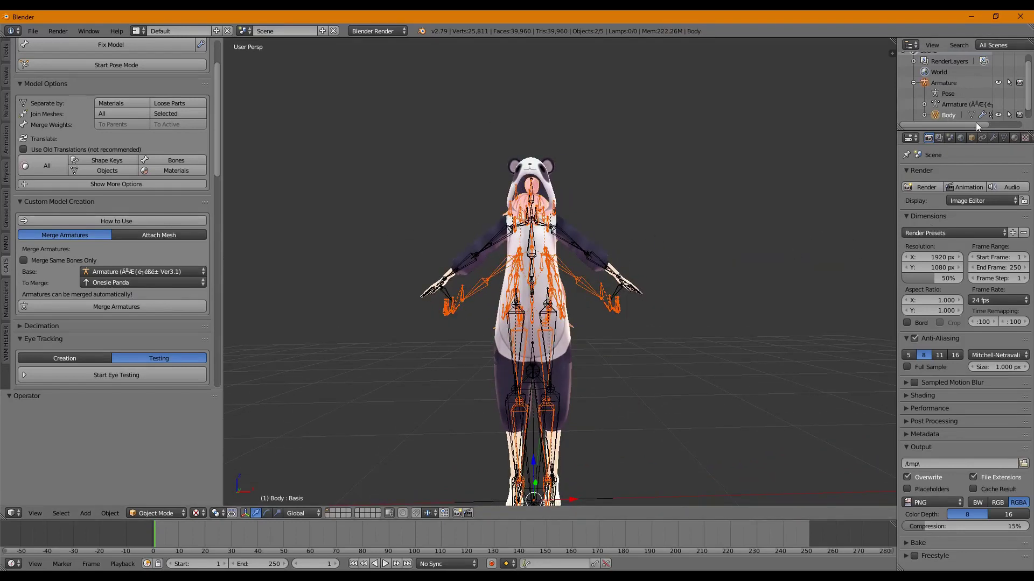
pyautogui.moveTo(685, 244); pyautogui.dragTo(717, 212, button='middle')
pyautogui.press('s')
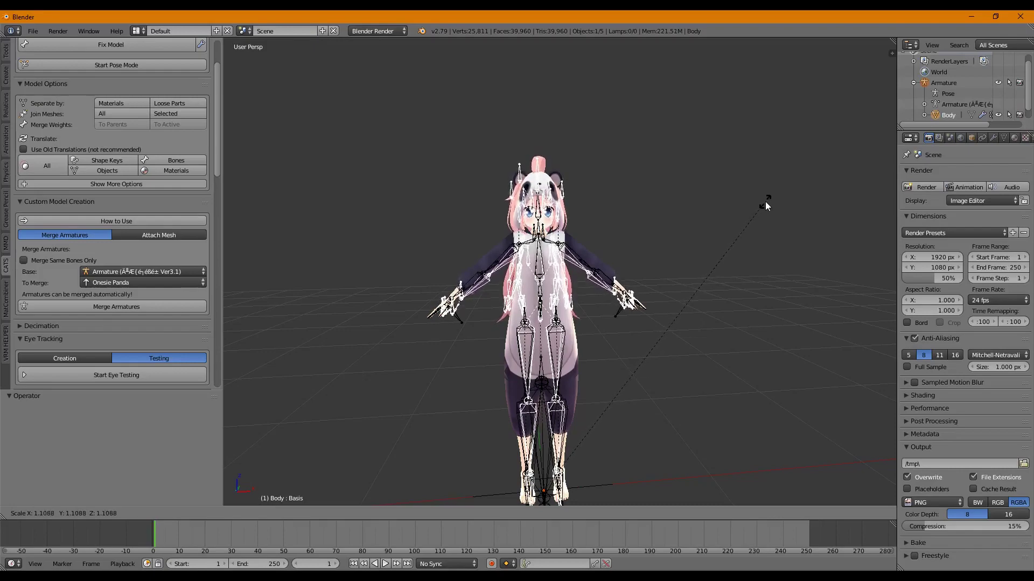
pyautogui.click(764, 201)
pyautogui.moveTo(756, 218); pyautogui.dragTo(786, 323, button='middle')
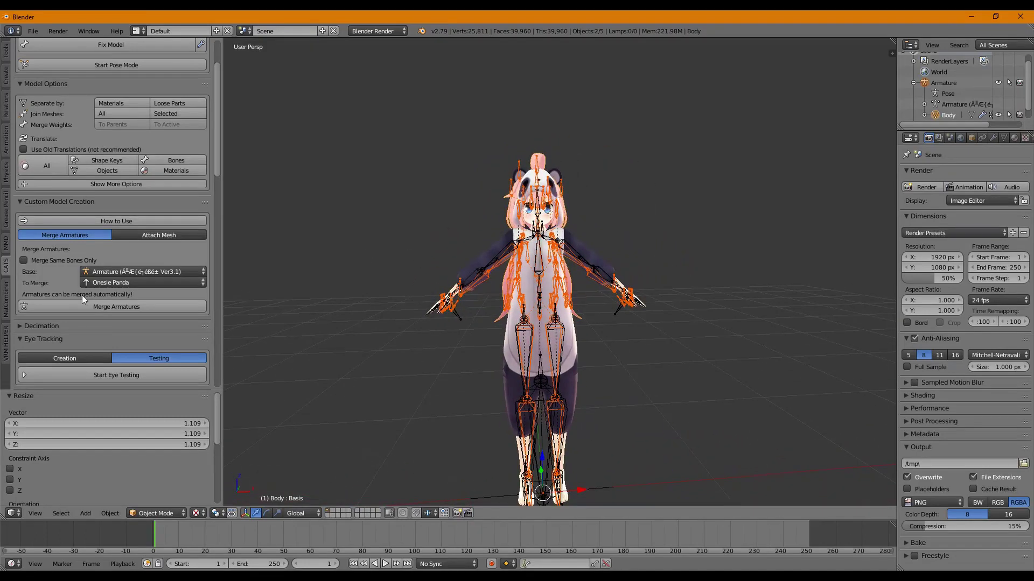
# Try to merge the Onesie Panda armature into the character's Ver3.1 base armature
pyautogui.click(142, 271)
pyautogui.click(140, 260)
pyautogui.click(141, 305)
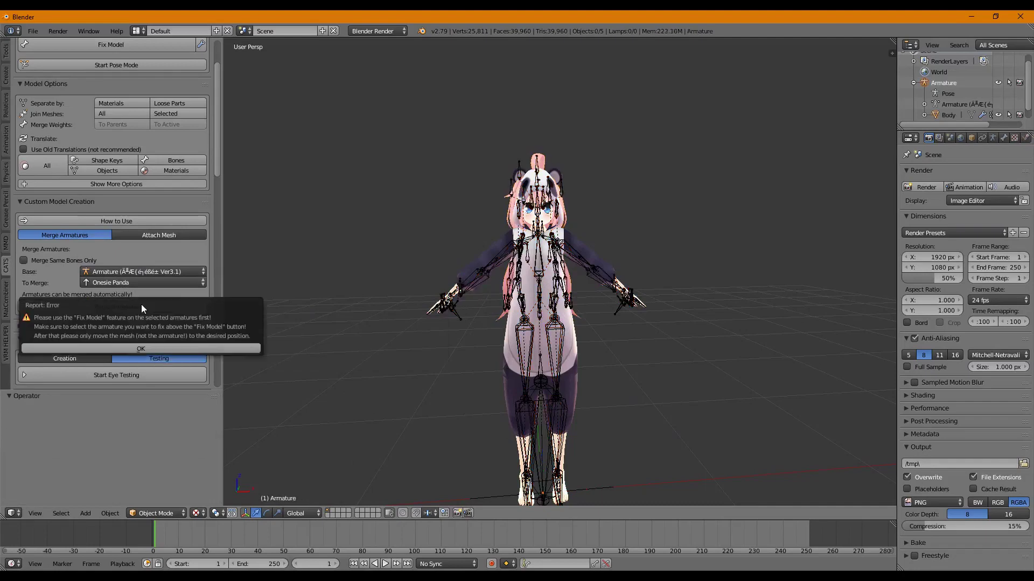
pyautogui.click(142, 348)
# Run Fix Model on the character's Ver3.1 armature and on the Onesie Panda armature
pyautogui.scroll(3, 166, 260)
pyautogui.click(140, 90)
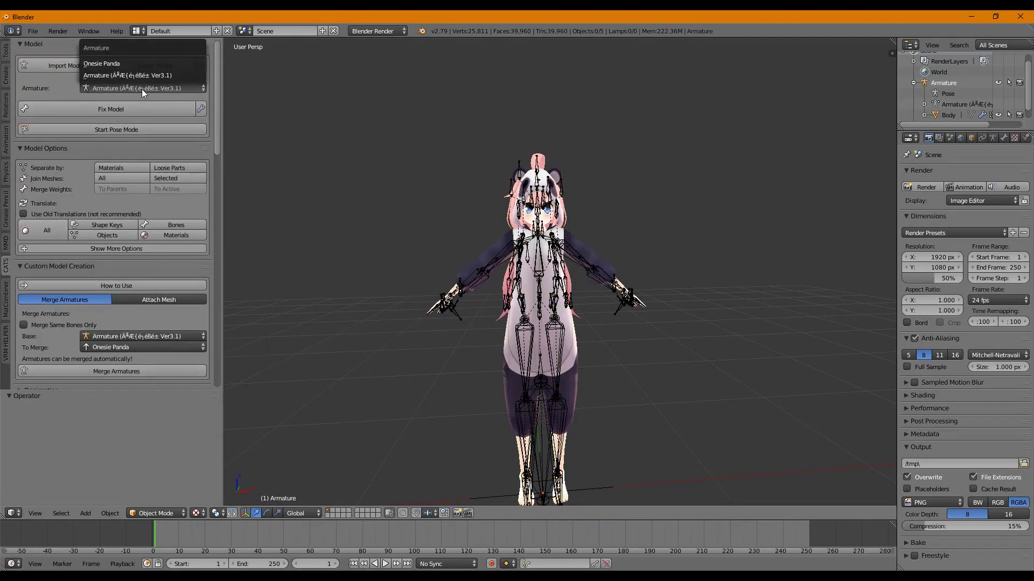
pyautogui.click(141, 89)
pyautogui.click(125, 107)
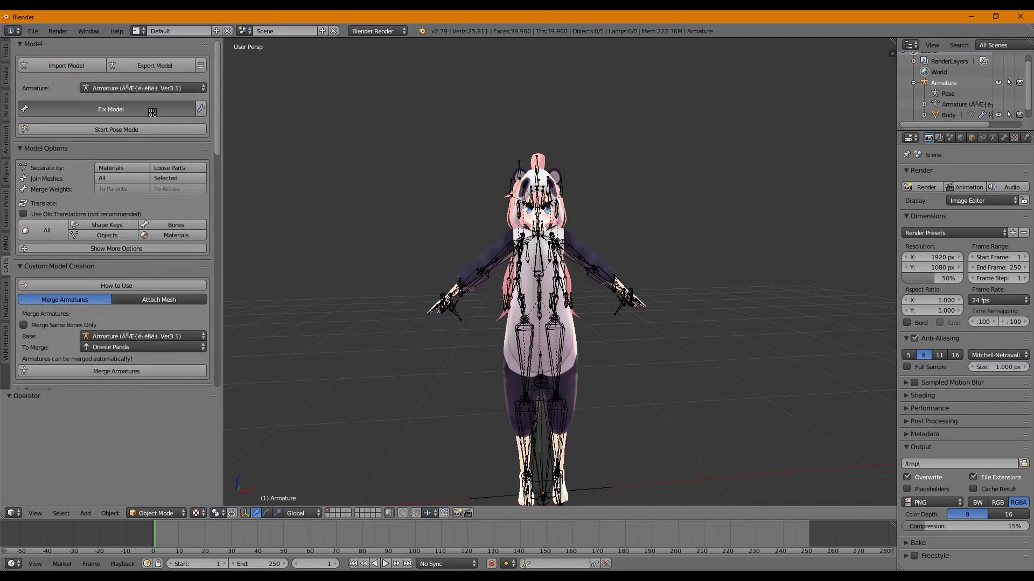
pyautogui.click(156, 91)
pyautogui.click(150, 64)
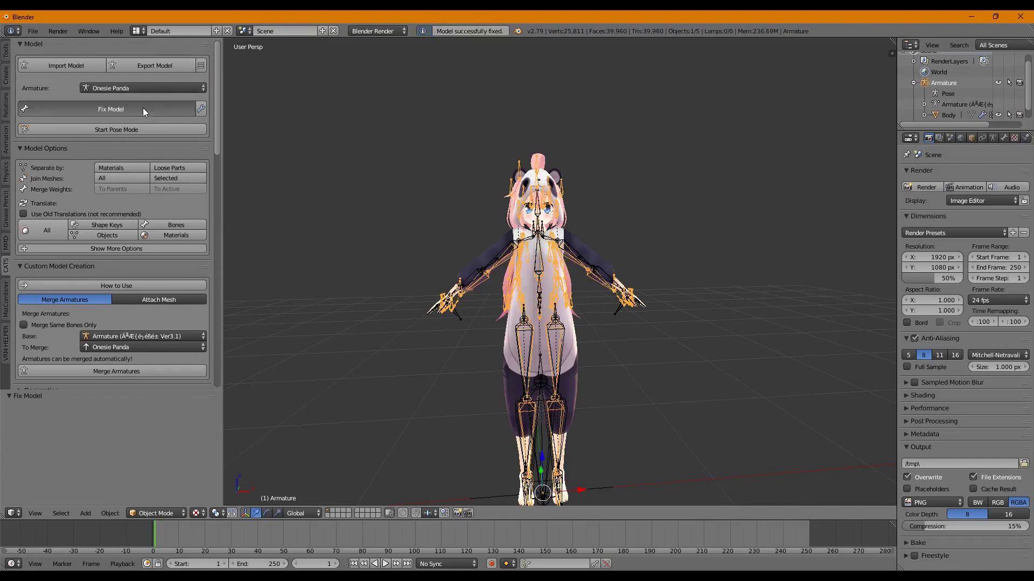
pyautogui.click(144, 108)
# Merge the Onesie Panda armature into the character's armature, with Armature.001 (Ver3.1) as the base
pyautogui.scroll(-3, 179, 239)
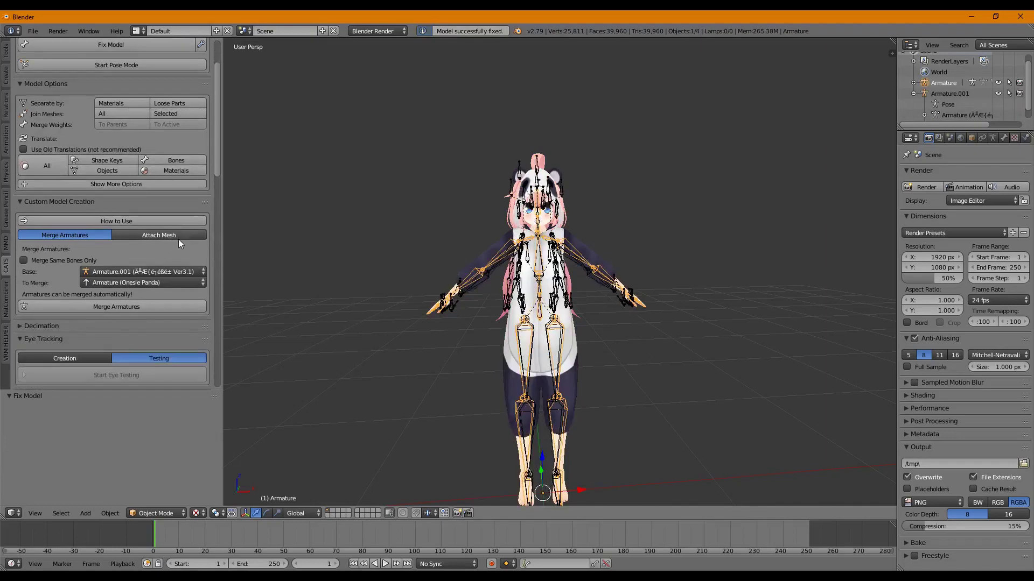
pyautogui.click(168, 272)
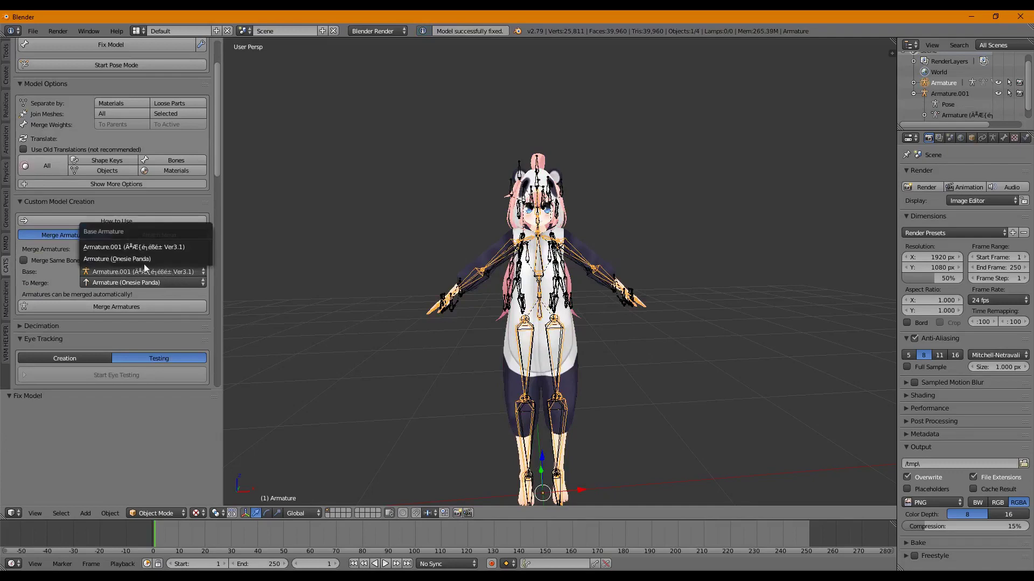
pyautogui.click(150, 247)
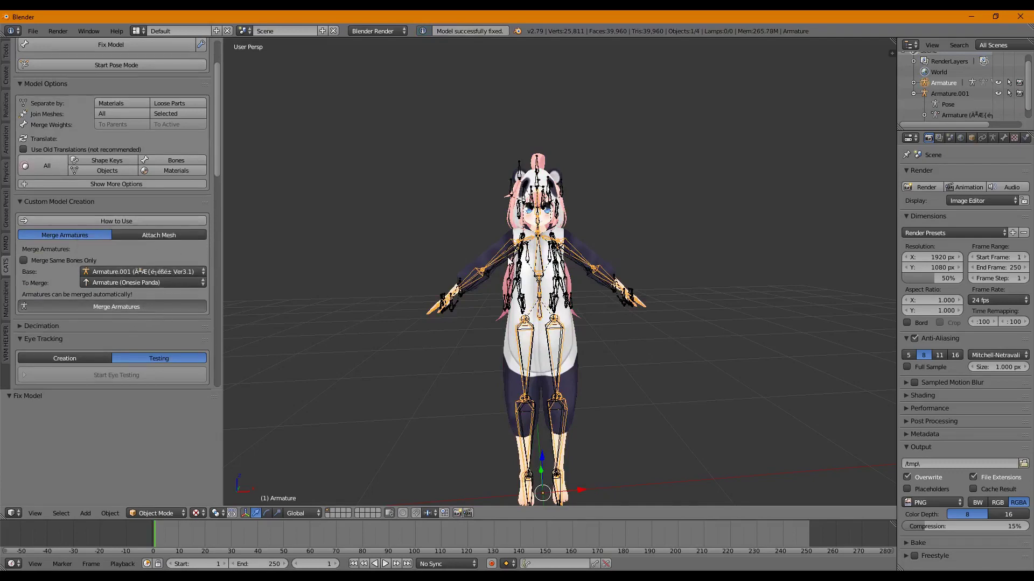
# Test the merged rig in pose mode by rotating the lower torso bone about 13° around the global X axis, and leave pose mode
pyautogui.scroll(5, 668, 226)
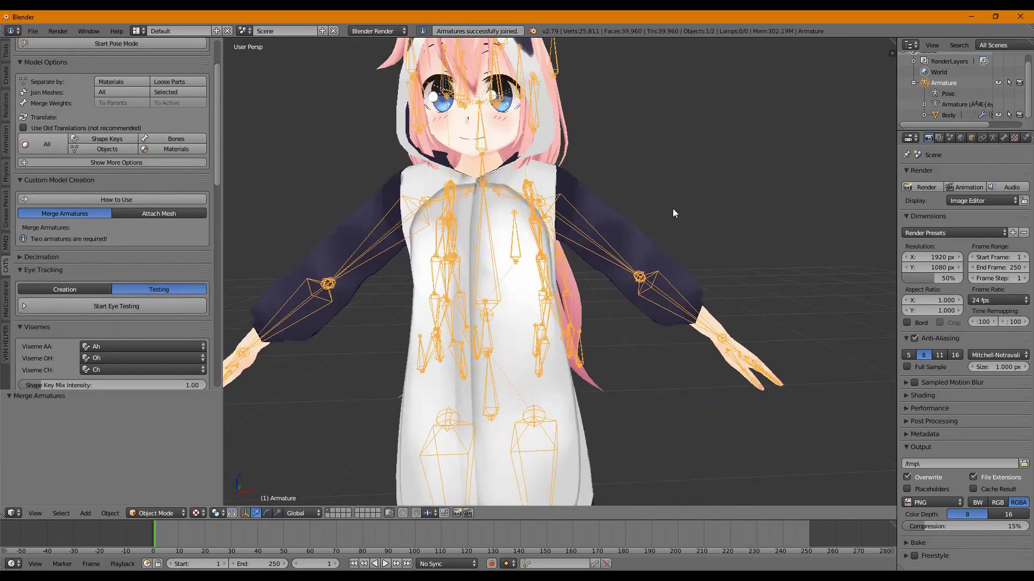
pyautogui.scroll(-3, 670, 216)
pyautogui.moveTo(639, 204); pyautogui.dragTo(613, 192, button='middle')
pyautogui.scroll(3, 128, 252)
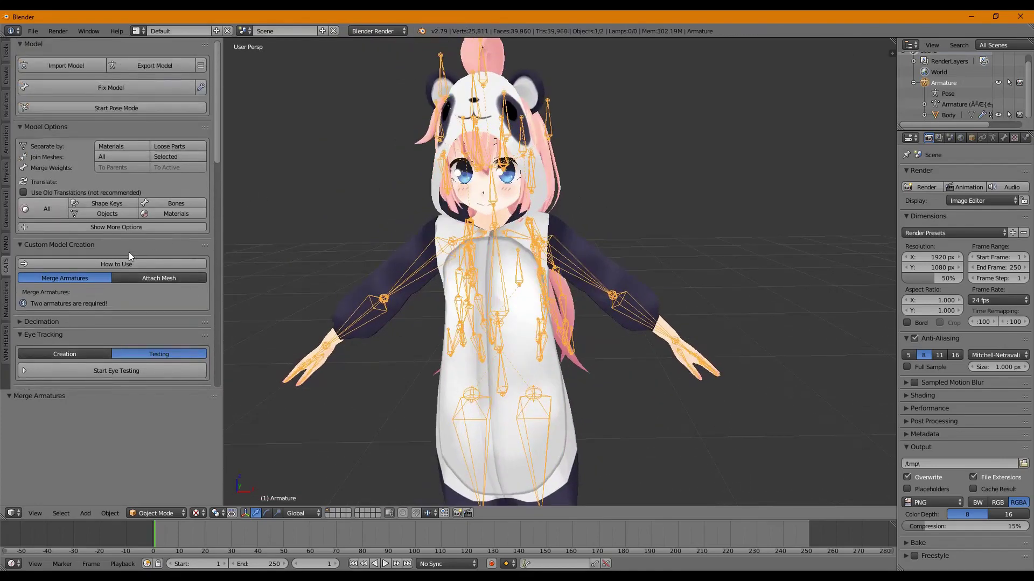
pyautogui.click(128, 109)
pyautogui.moveTo(650, 180); pyautogui.dragTo(408, 330, button='middle')
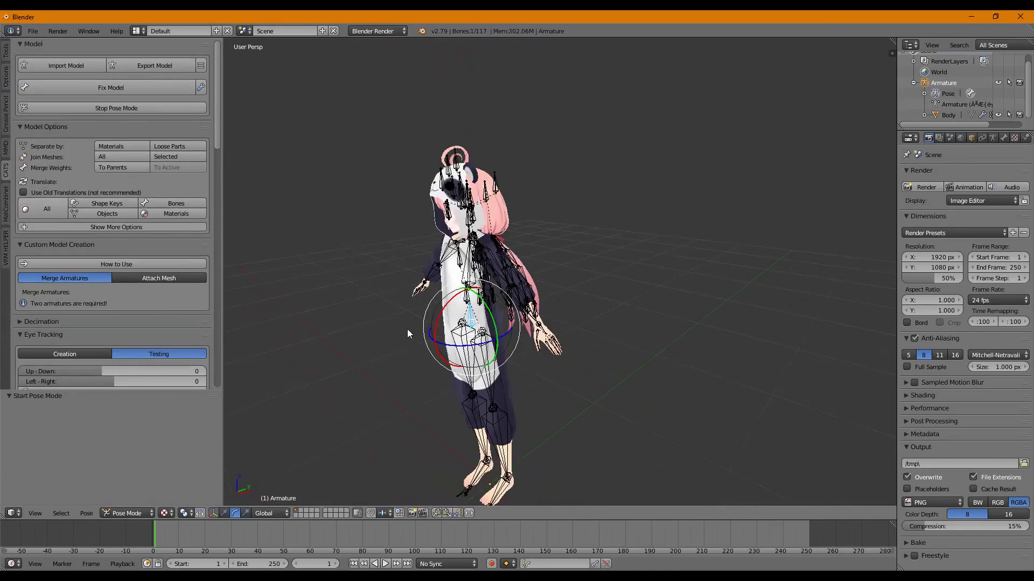
pyautogui.moveTo(442, 316); pyautogui.dragTo(496, 297)
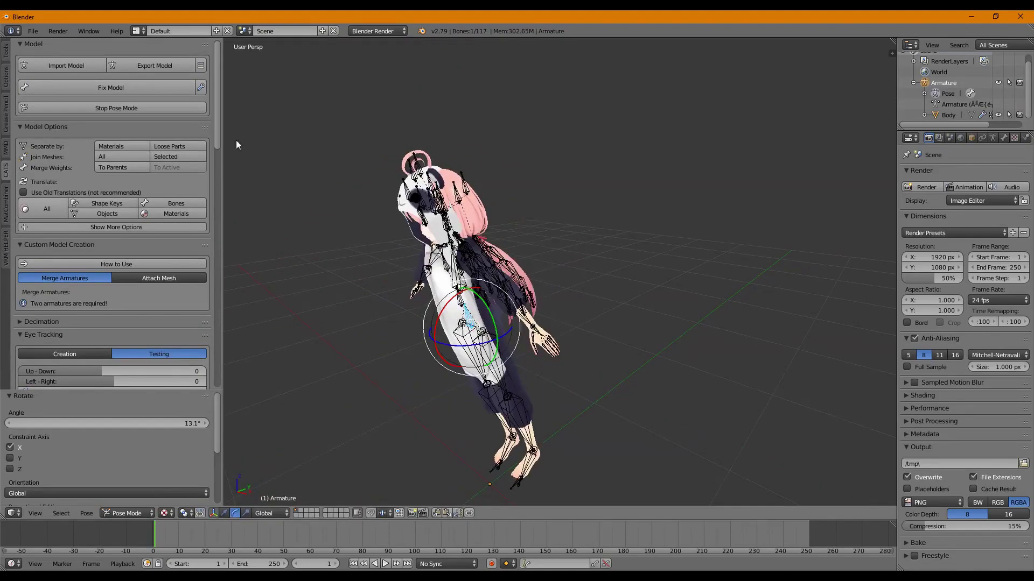
pyautogui.click(144, 108)
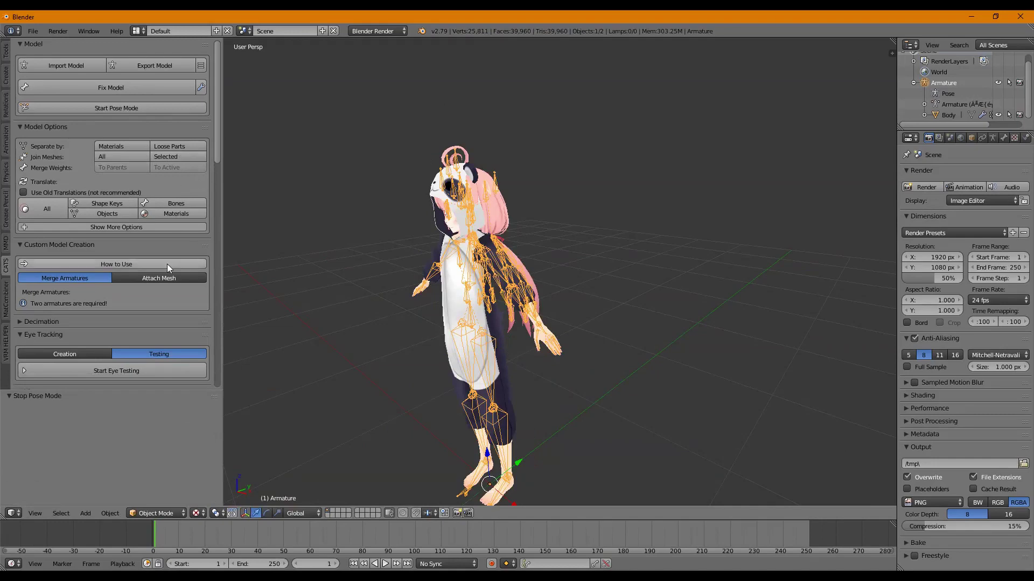
# Start eye testing, set Up-Down to 5 and Left-Right to 13, and raise the eye movement range to 0.99
pyautogui.scroll(-8, 129, 282)
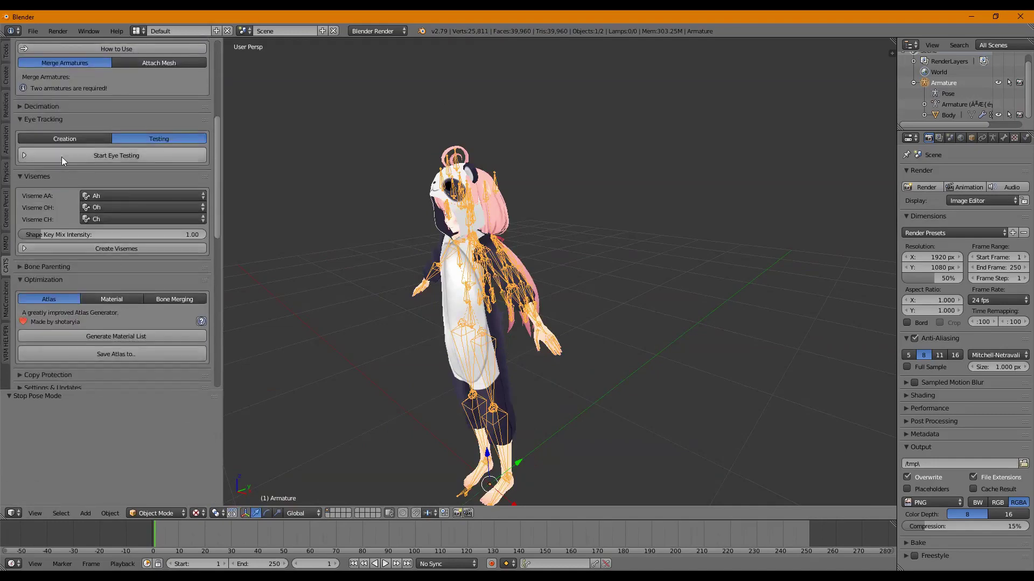
pyautogui.click(70, 155)
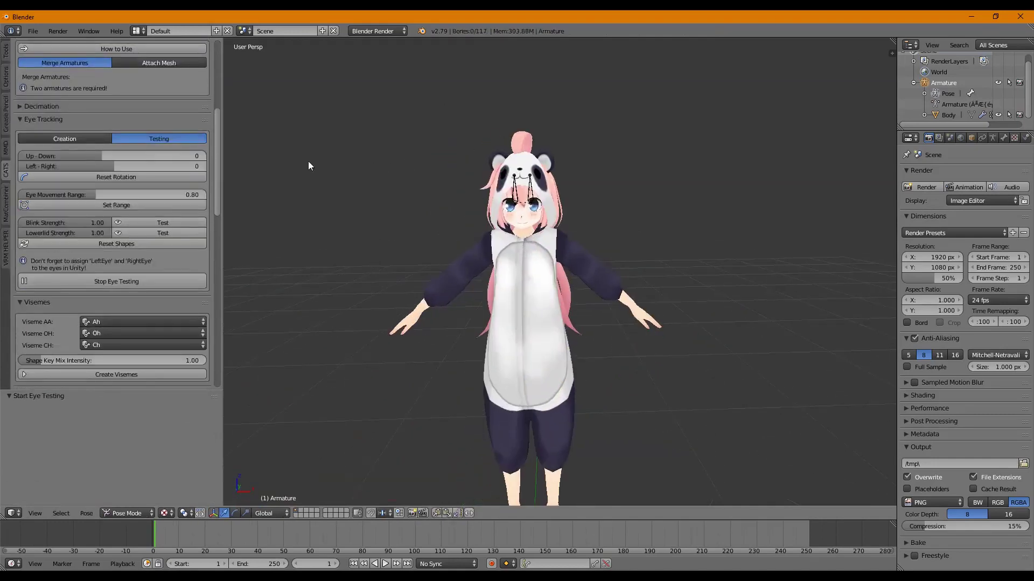
pyautogui.moveTo(99, 155); pyautogui.dragTo(178, 167)
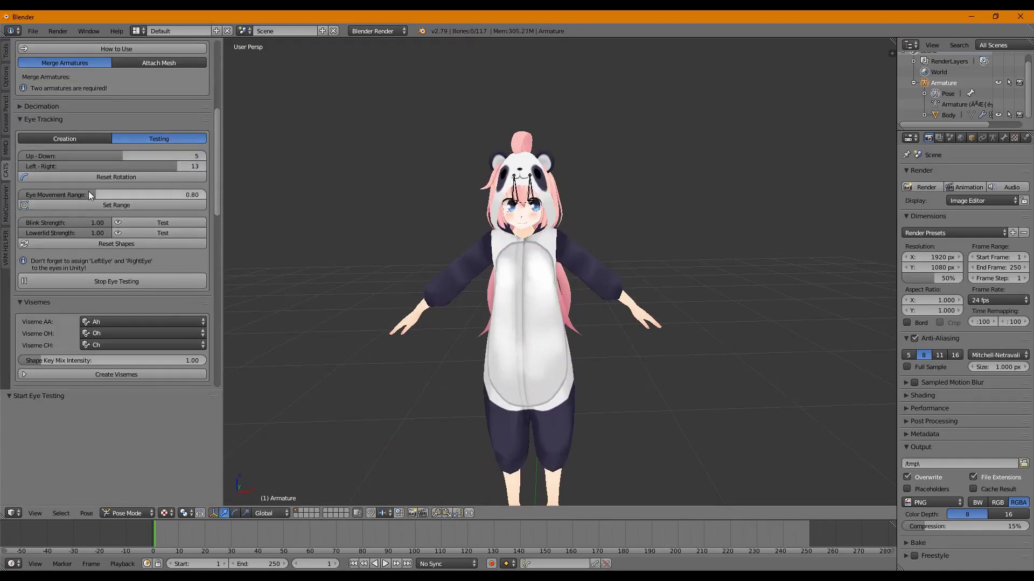
pyautogui.moveTo(89, 195); pyautogui.dragTo(114, 196)
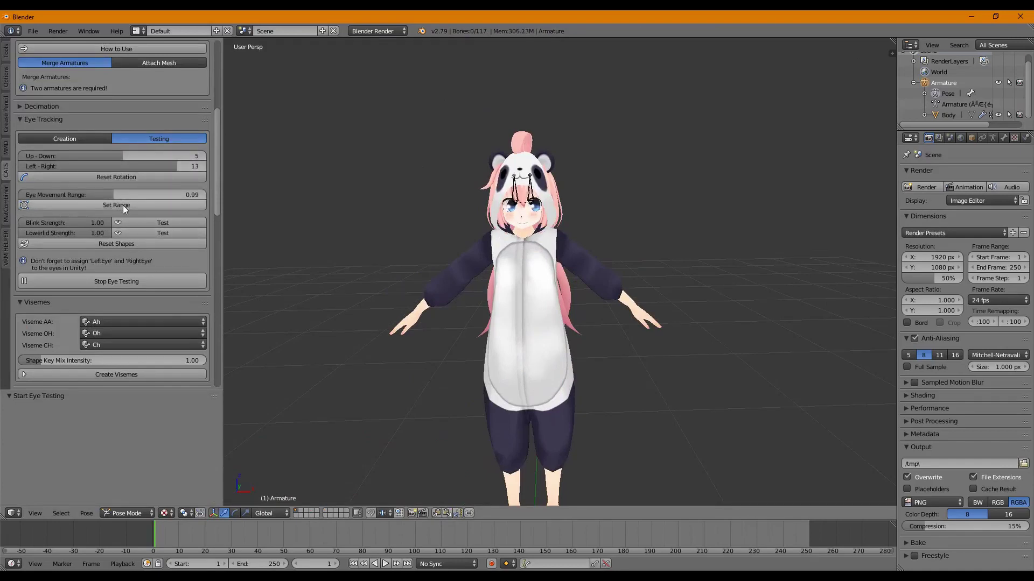
# Test the blink, reset the eye shapes and rotation, and stop eye testing
pyautogui.click(137, 222)
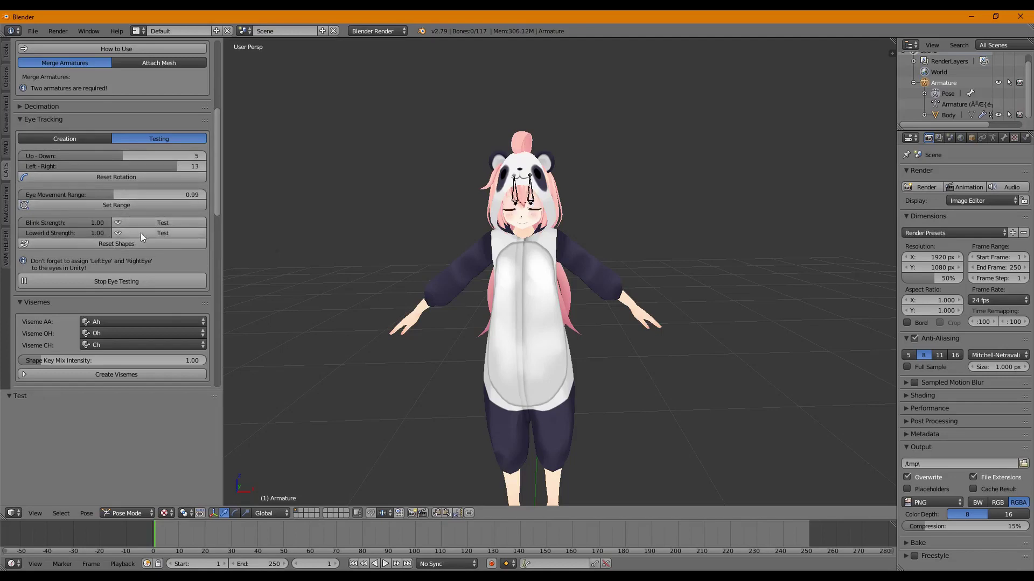
pyautogui.click(122, 244)
pyautogui.click(128, 176)
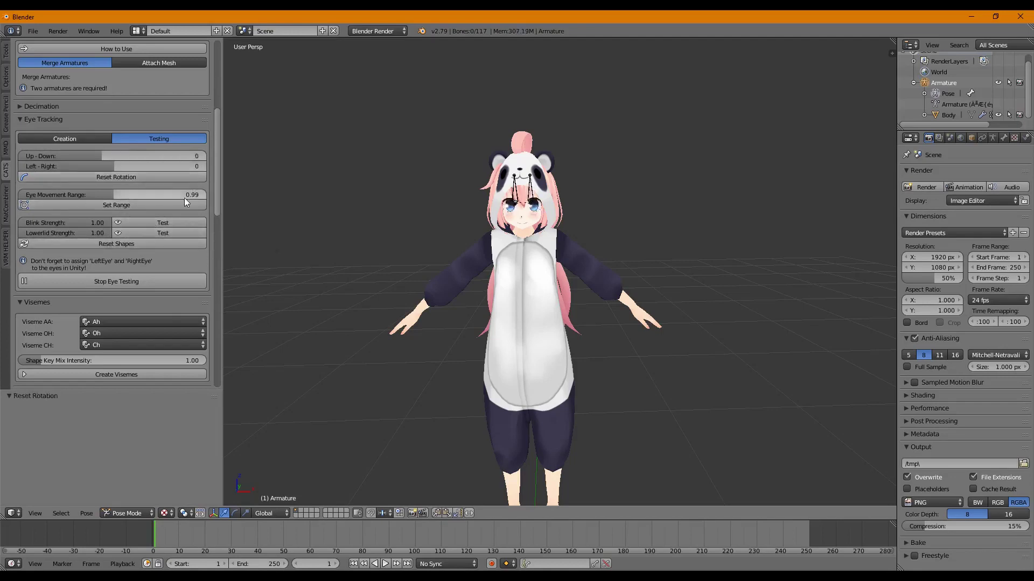
pyautogui.click(129, 278)
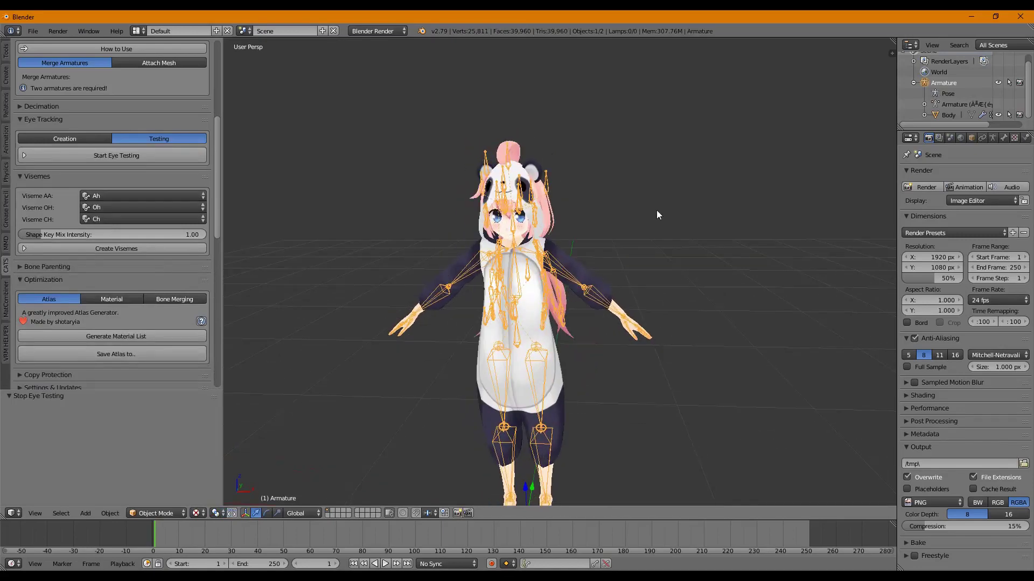
pyautogui.scroll(7, 551, 144)
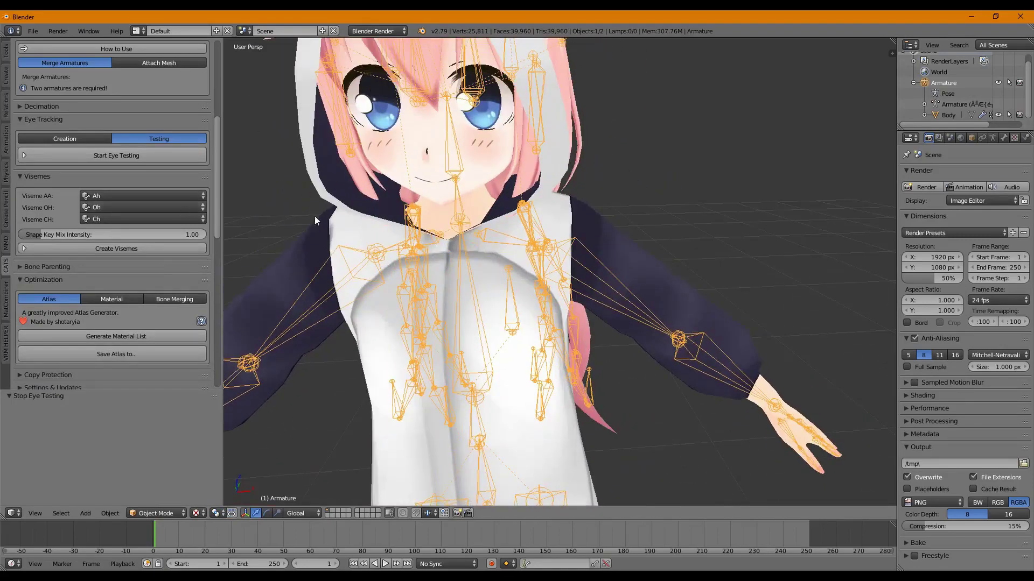
pyautogui.scroll(-7, 631, 190)
pyautogui.moveTo(631, 190); pyautogui.dragTo(578, 155, button='middle')
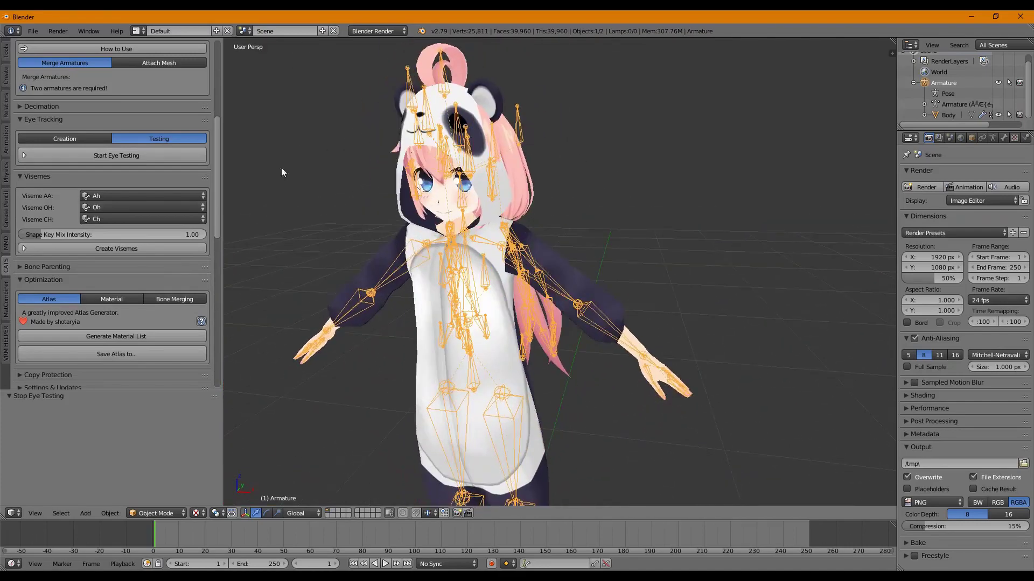
pyautogui.scroll(-3, 160, 202)
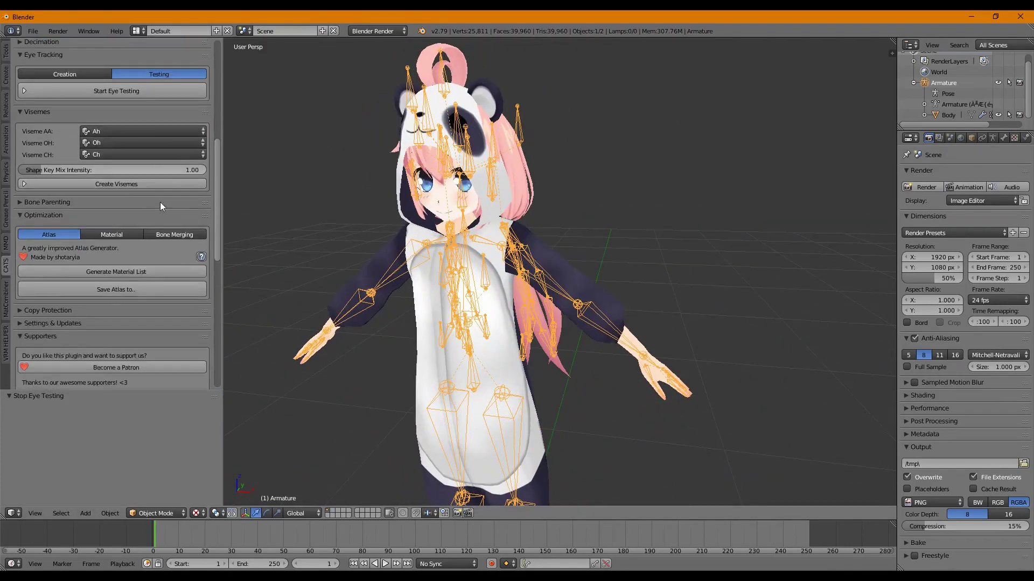
# Open the Body mesh in edit mode and select all geometry assigned to Material15
pyautogui.press('Tab')
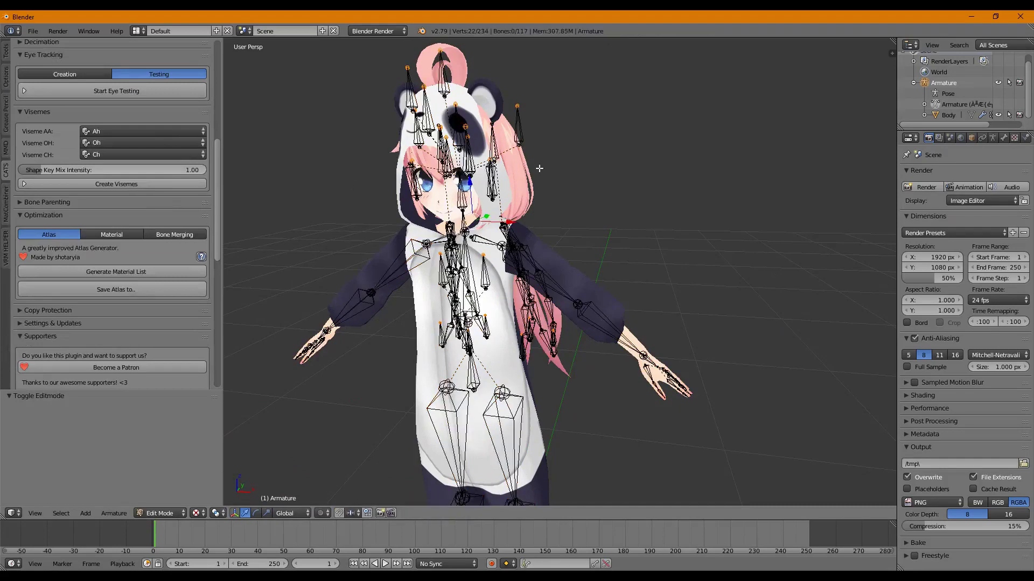
pyautogui.press('Tab')
pyautogui.click(947, 114)
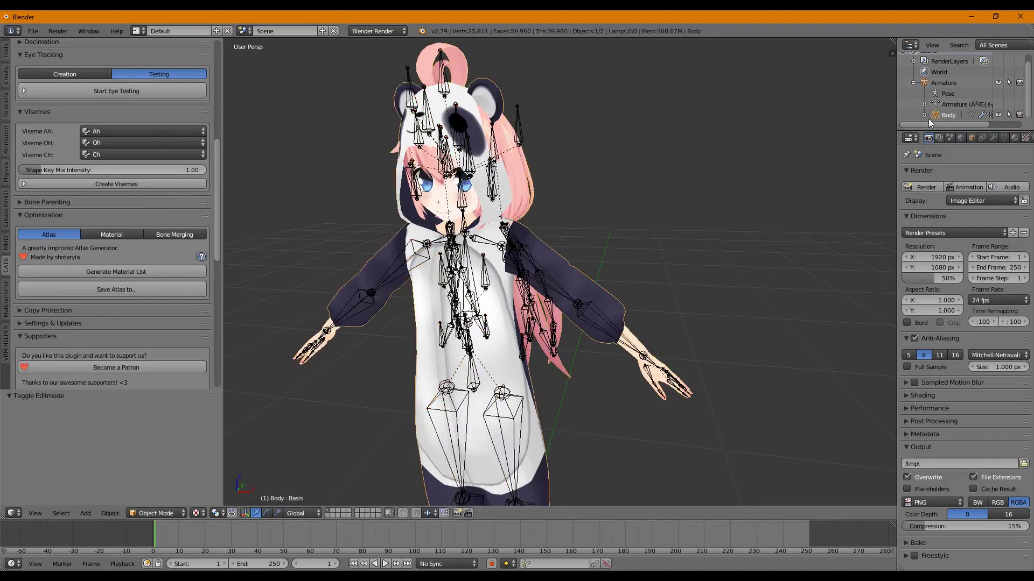
pyautogui.press('Tab')
pyautogui.scroll(3, 722, 145)
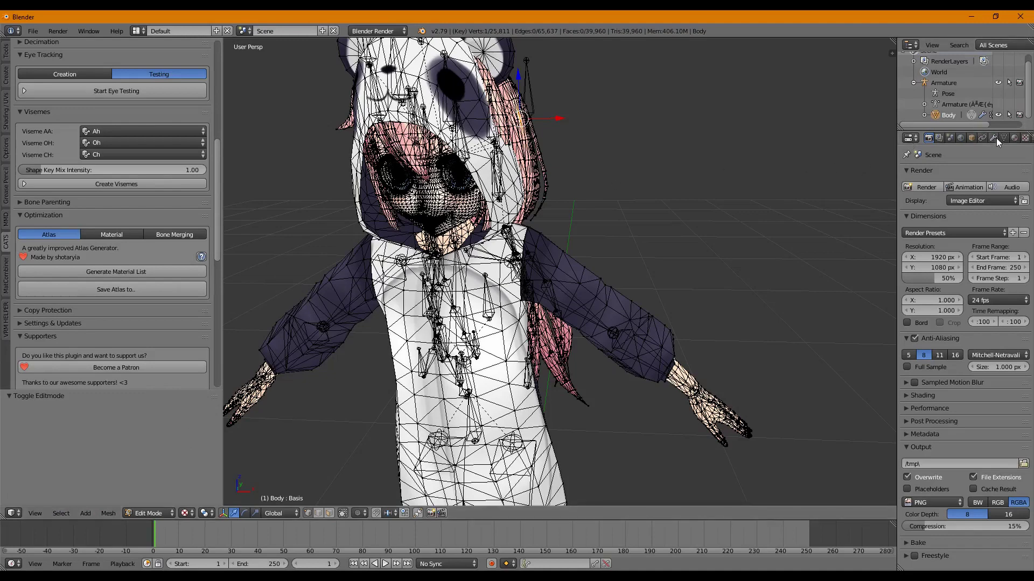
pyautogui.click(1014, 138)
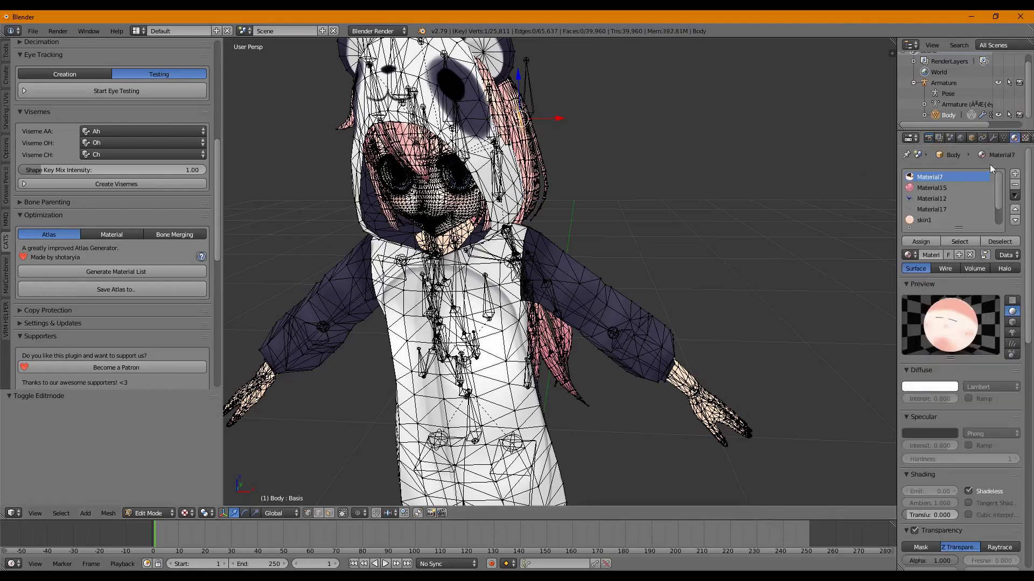
pyautogui.click(948, 188)
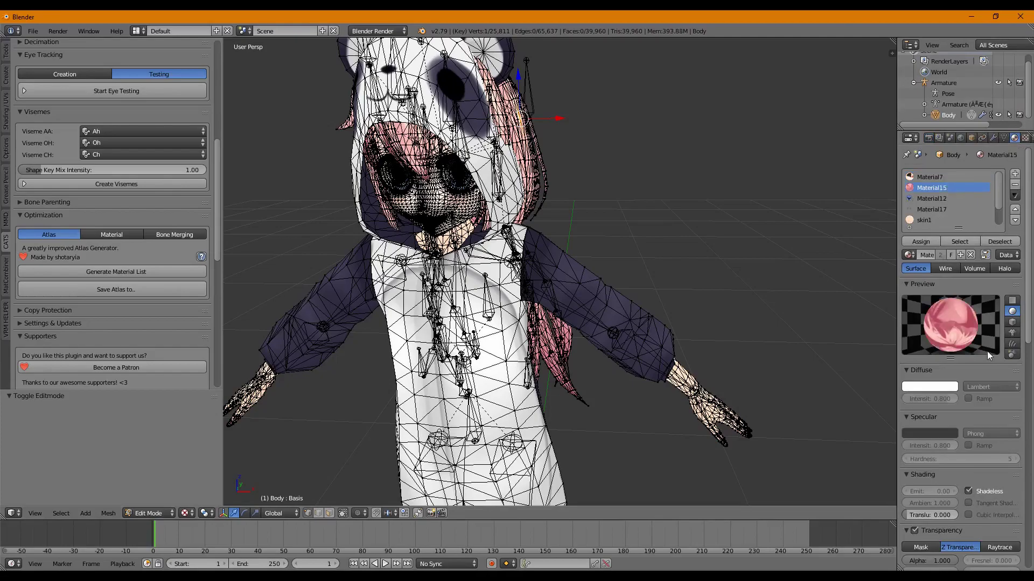
pyautogui.click(959, 242)
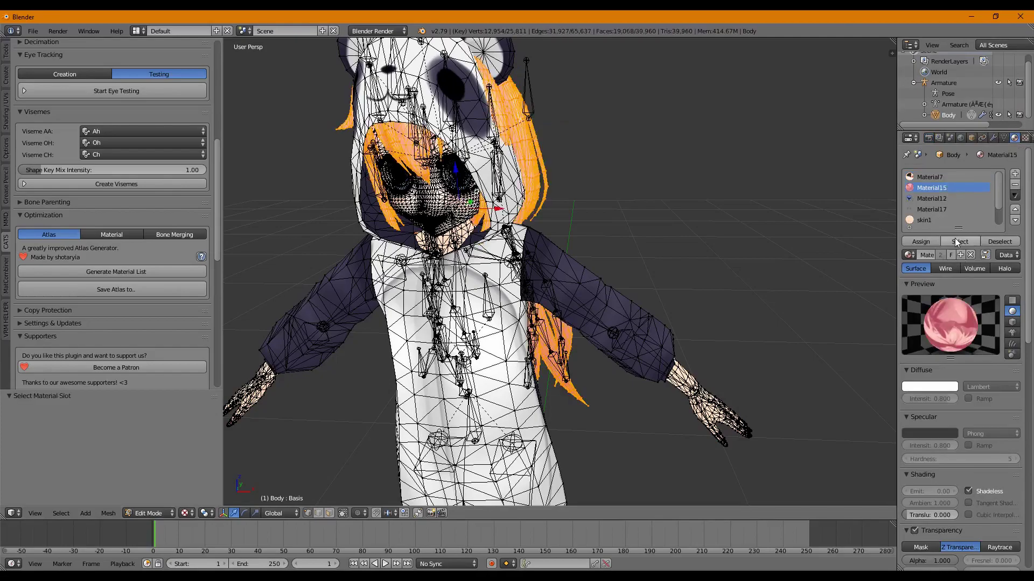
# Reveal any hidden geometry of the Body mesh and hide everything except the selected hair
pyautogui.moveTo(646, 177)
pyautogui.mouseDown(button='middle')
pyautogui.moveTo(519, 169)
pyautogui.moveTo(661, 164)
pyautogui.moveTo(583, 166)
pyautogui.moveTo(640, 162)
pyautogui.mouseUp(button='middle')
pyautogui.scroll(-5, 640, 162)
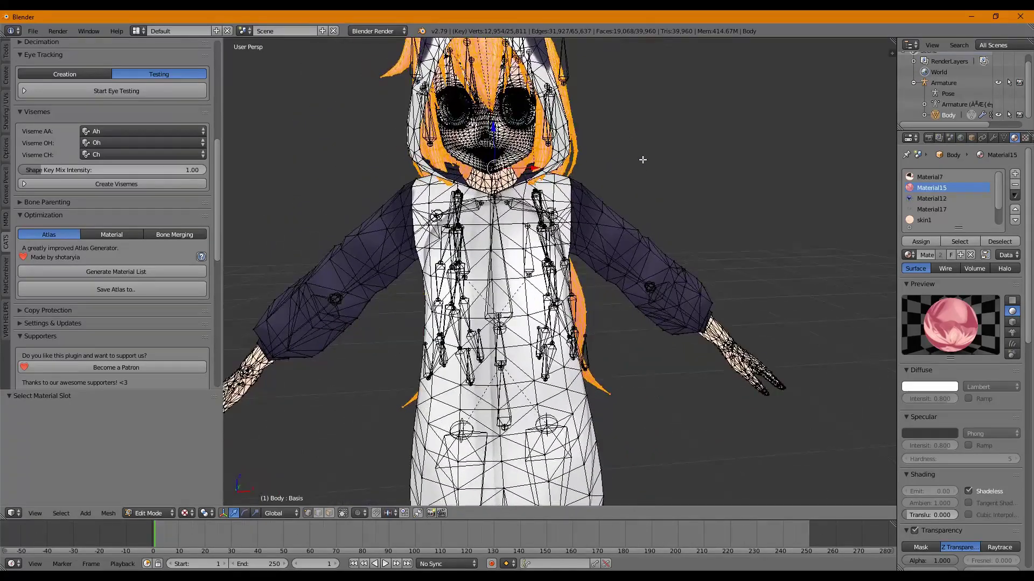
pyautogui.click(342, 513)
pyautogui.click(343, 513)
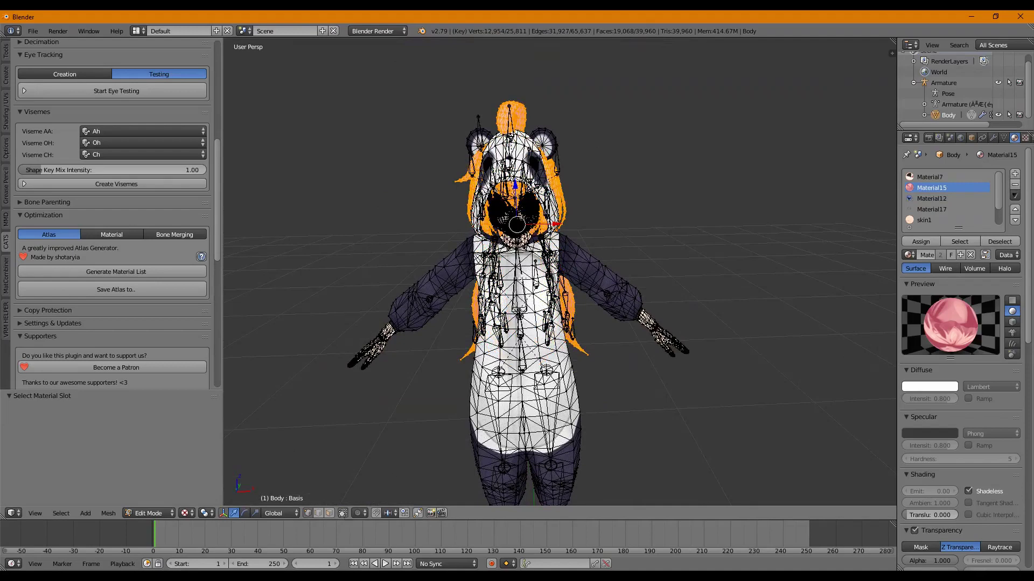
pyautogui.click(109, 513)
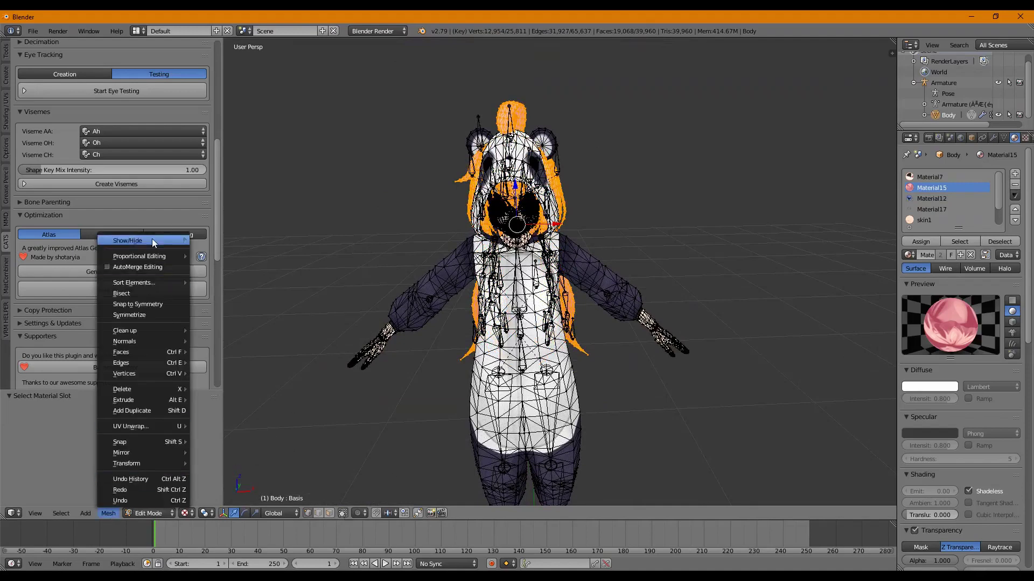
pyautogui.moveTo(153, 238)
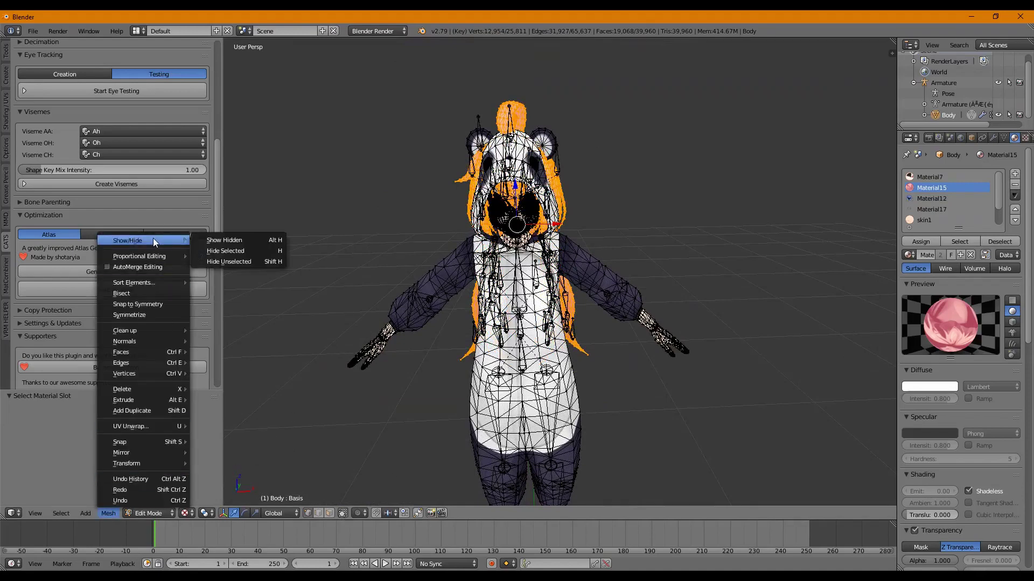
pyautogui.click(249, 241)
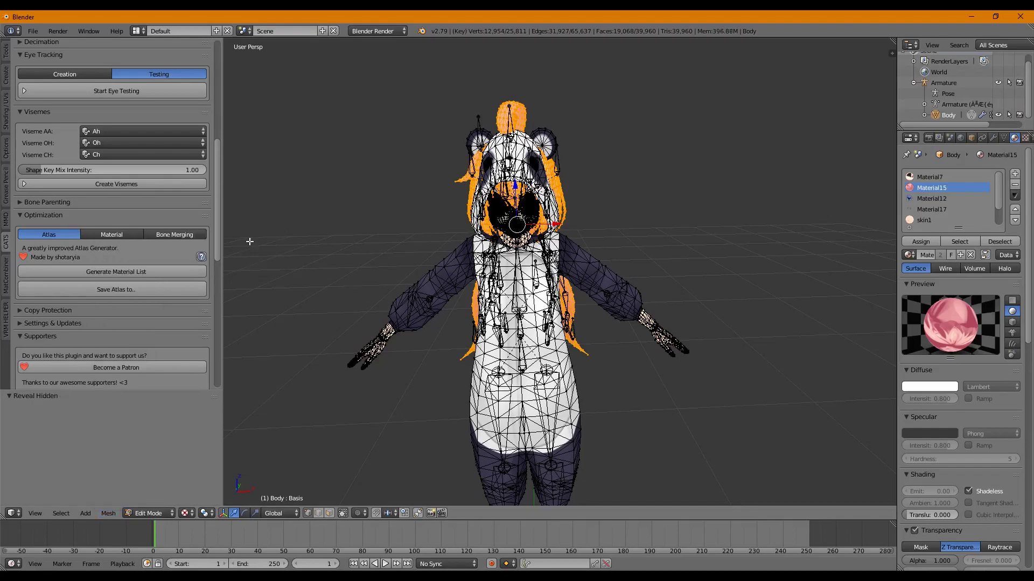
pyautogui.click(108, 514)
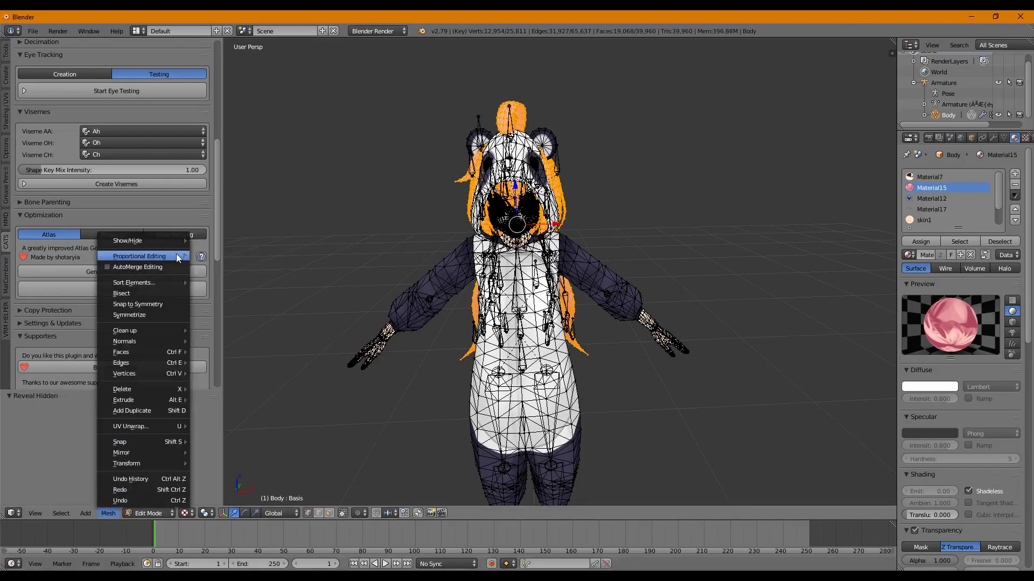
pyautogui.moveTo(173, 244)
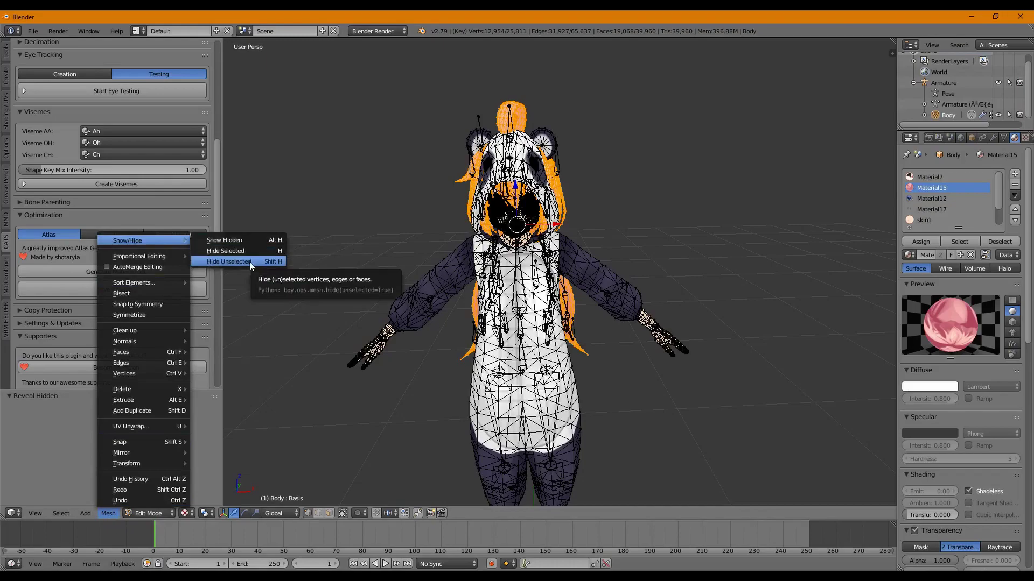
pyautogui.click(250, 261)
pyautogui.moveTo(633, 224); pyautogui.dragTo(588, 224, button='middle')
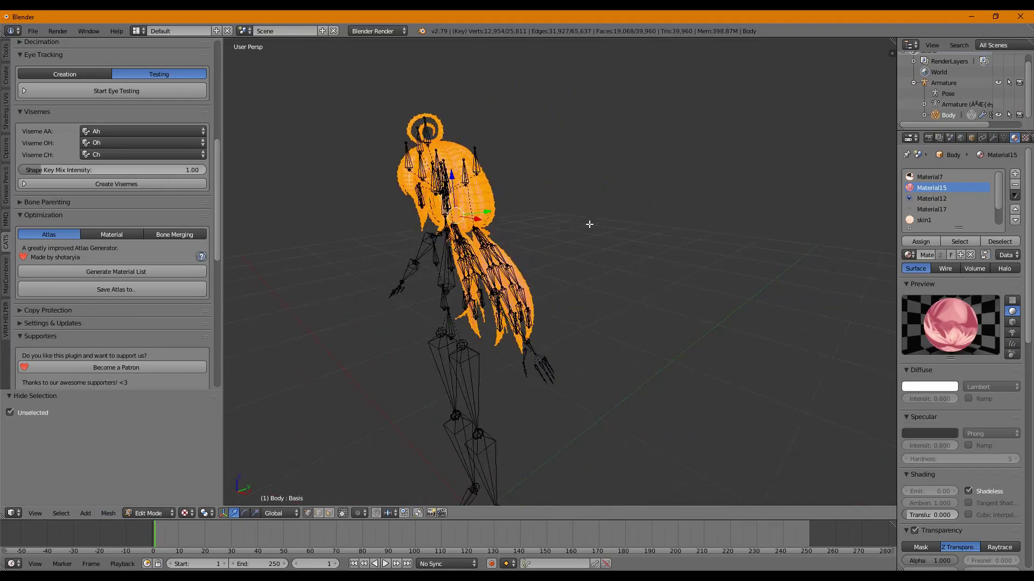
pyautogui.scroll(5, 561, 203)
pyautogui.scroll(-5, 556, 189)
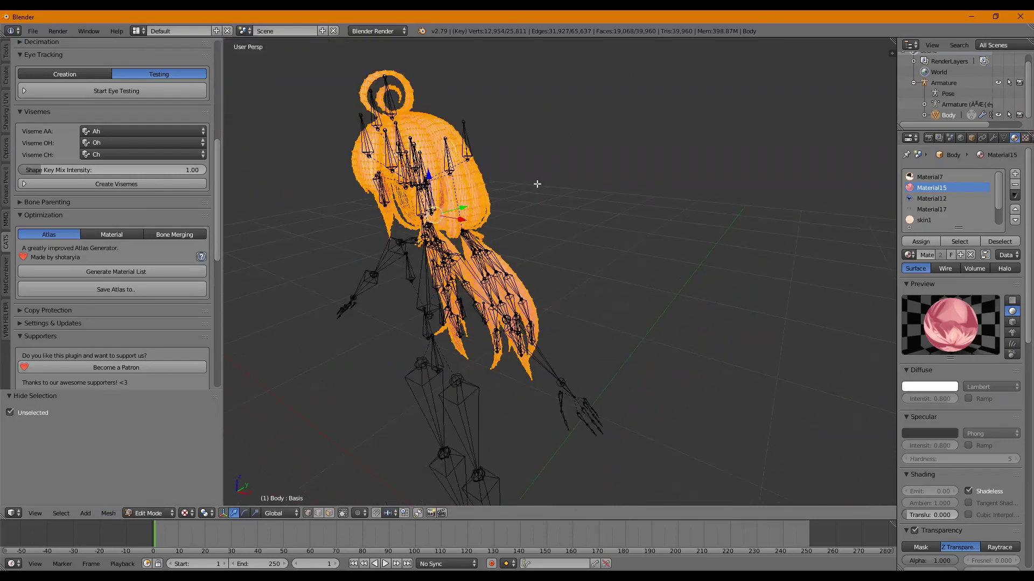
# Clear the selection and box-select the block of hair around the face from the front
pyautogui.press('a')
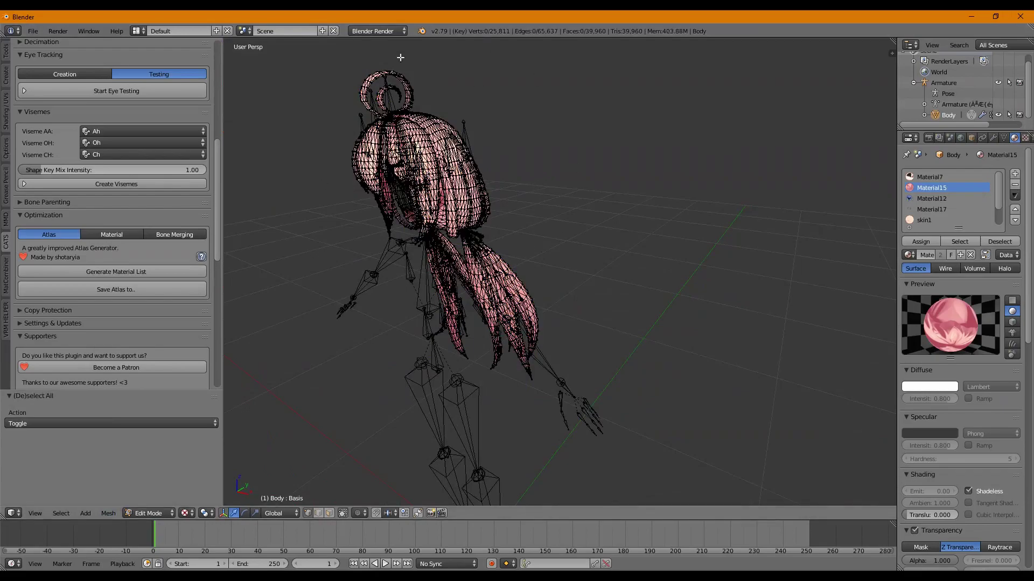
pyautogui.moveTo(615, 156); pyautogui.dragTo(695, 178, button='middle')
pyautogui.scroll(4, 695, 178)
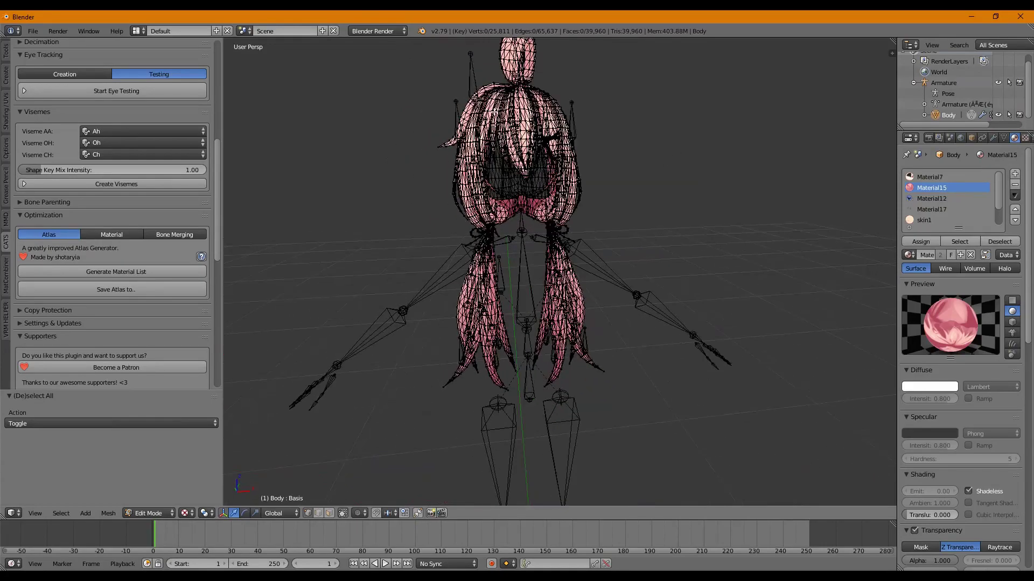
pyautogui.scroll(-4, 648, 129)
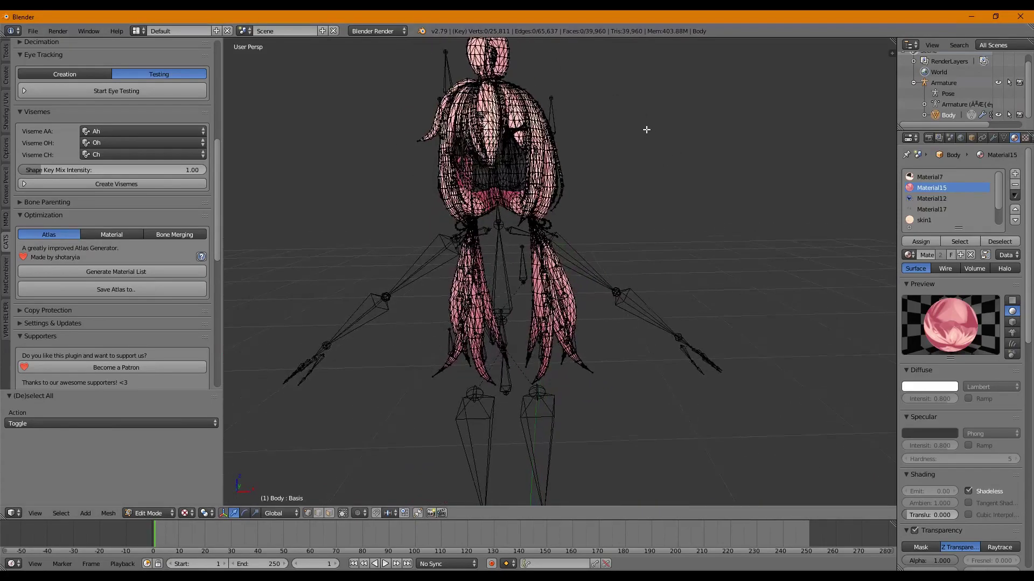
pyautogui.moveTo(649, 130); pyautogui.dragTo(644, 130, button='middle')
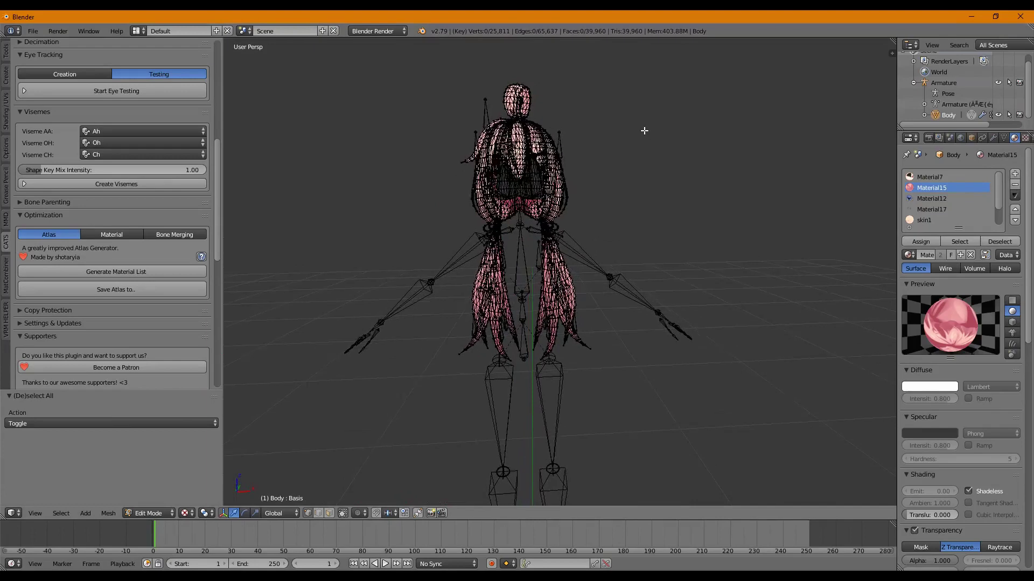
pyautogui.click(343, 513)
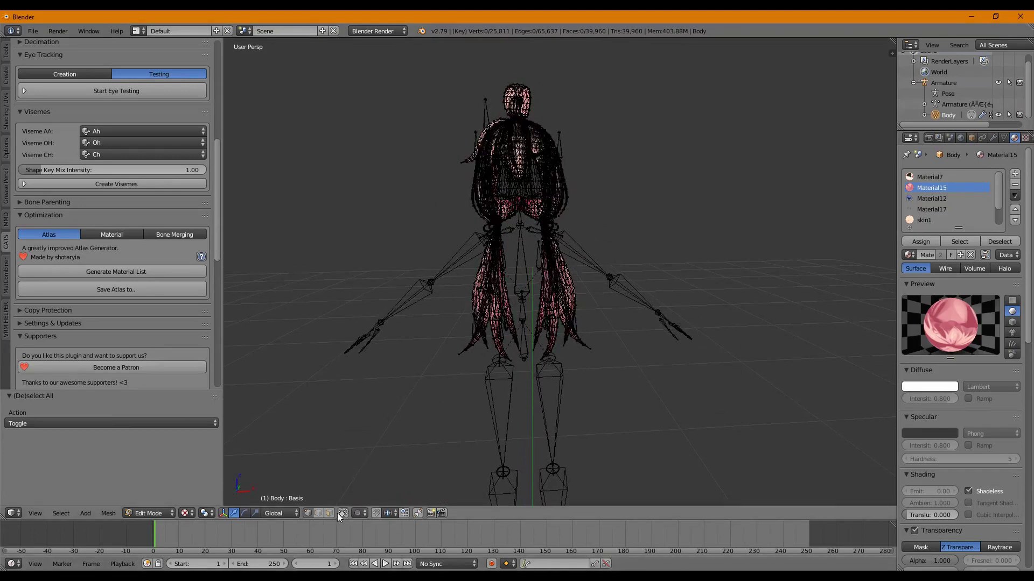
pyautogui.click(341, 514)
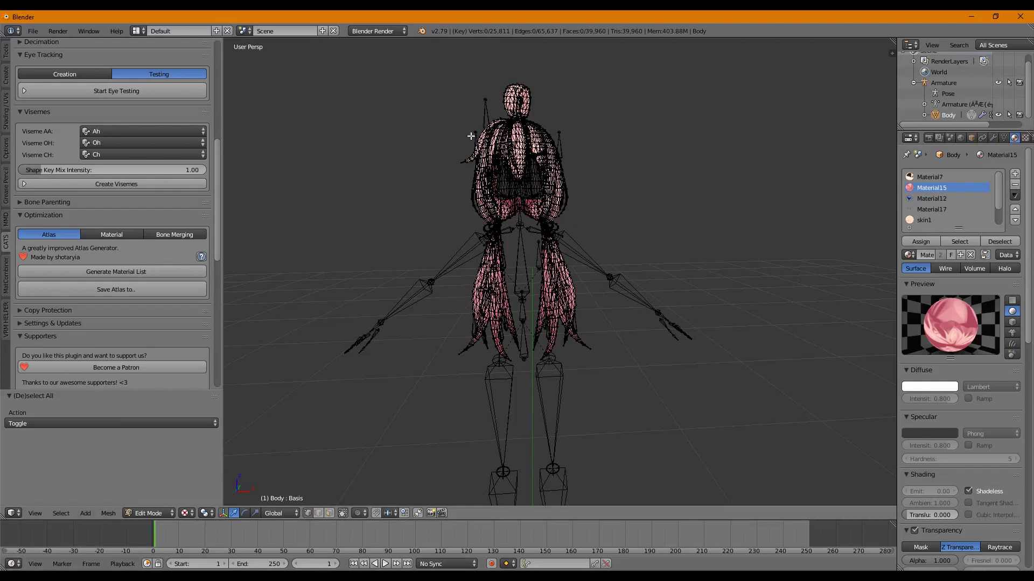
pyautogui.press('b')
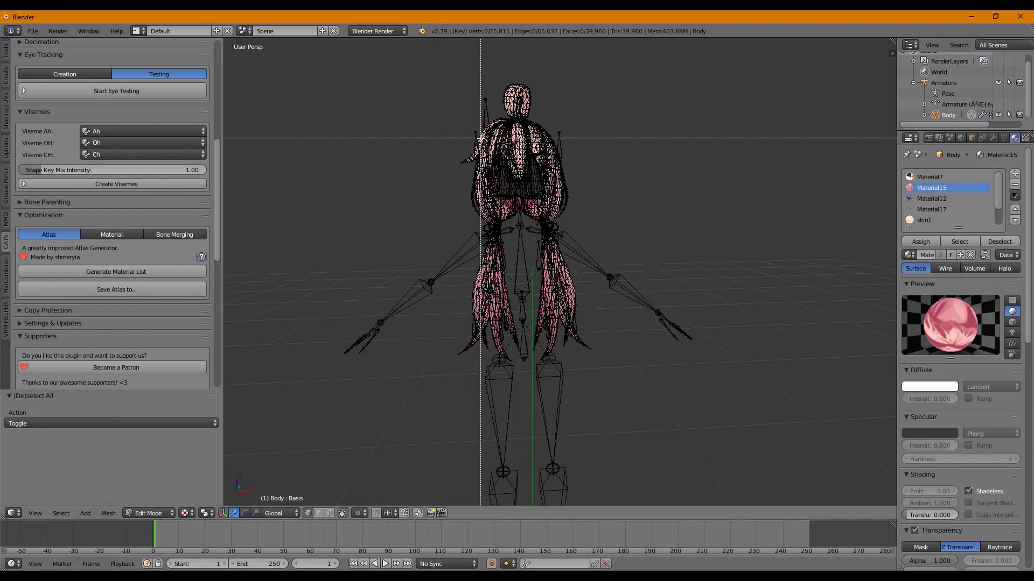
pyautogui.moveTo(480, 138); pyautogui.dragTo(557, 215)
pyautogui.press('b')
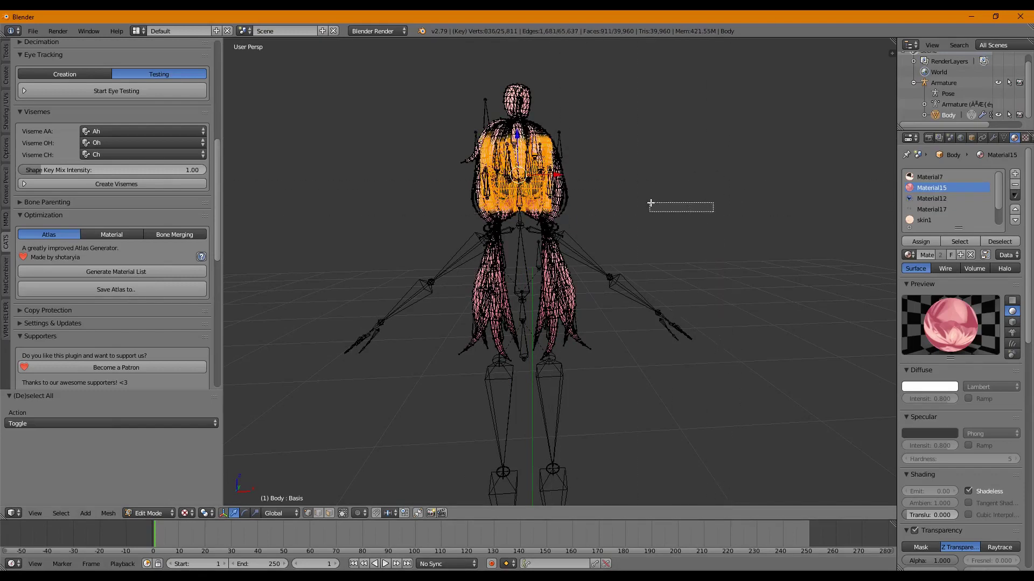
pyautogui.moveTo(650, 204); pyautogui.dragTo(652, 204)
# Subtract the hair at the back of the head from the selection with a see-through lasso in side view
pyautogui.moveTo(745, 145); pyautogui.dragTo(609, 148, button='middle')
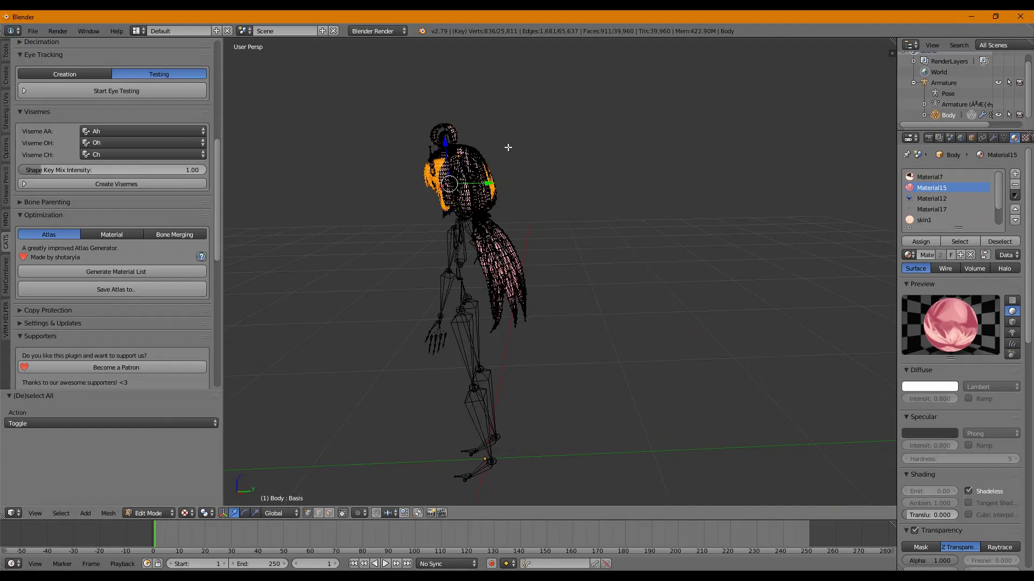
pyautogui.moveTo(481, 168)
pyautogui.keyDown('ctrl'); pyautogui.keyDown('shift'); pyautogui.mouseDown()
pyautogui.moveTo(502, 205)
pyautogui.moveTo(538, 173)
pyautogui.moveTo(532, 143)
pyautogui.moveTo(479, 171)
pyautogui.moveTo(502, 201)
pyautogui.moveTo(540, 152)
pyautogui.mouseUp(); pyautogui.keyUp('shift'); pyautogui.keyUp('ctrl')
pyautogui.click(343, 513)
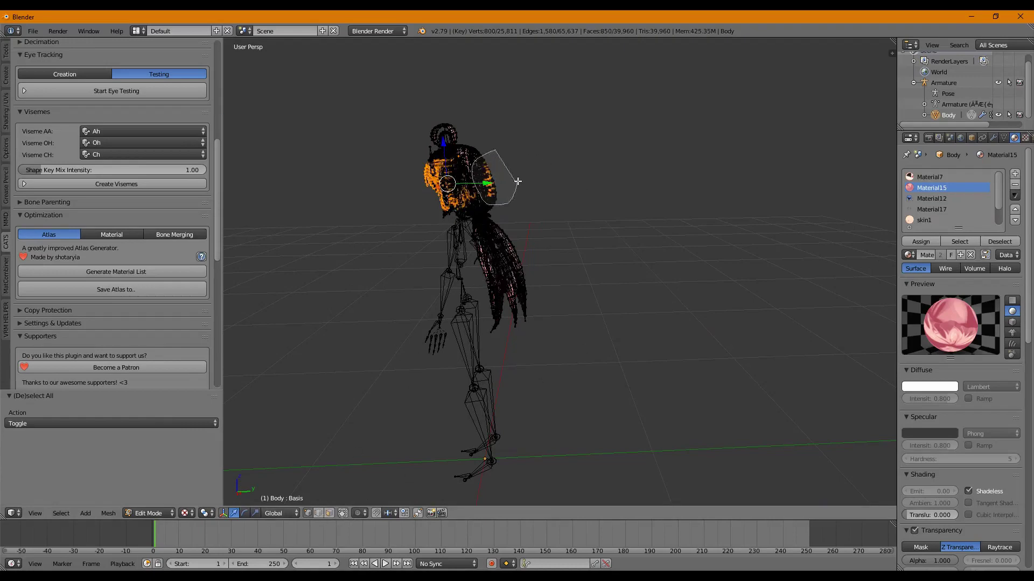
pyautogui.keyDown('ctrl'); pyautogui.keyDown('shift'); pyautogui.moveTo(518, 182); pyautogui.dragTo(516, 184); pyautogui.keyUp('shift'); pyautogui.keyUp('ctrl')
pyautogui.moveTo(558, 150); pyautogui.dragTo(572, 208, button='middle')
pyautogui.moveTo(660, 203); pyautogui.dragTo(684, 208, button='middle')
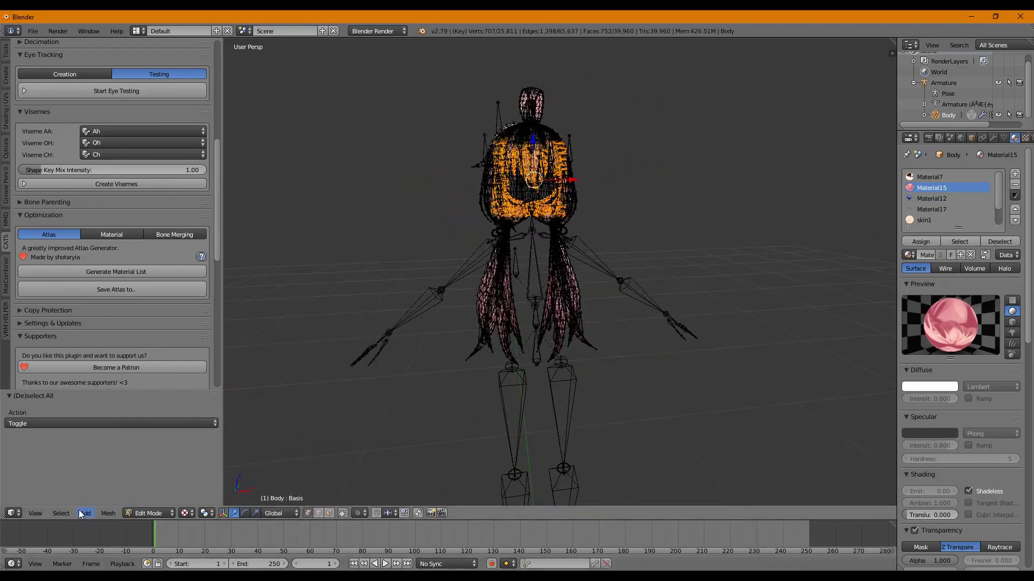
# Invert the hair selection and delete its vertices, keeping only the hair that frames the face
pyautogui.click(62, 514)
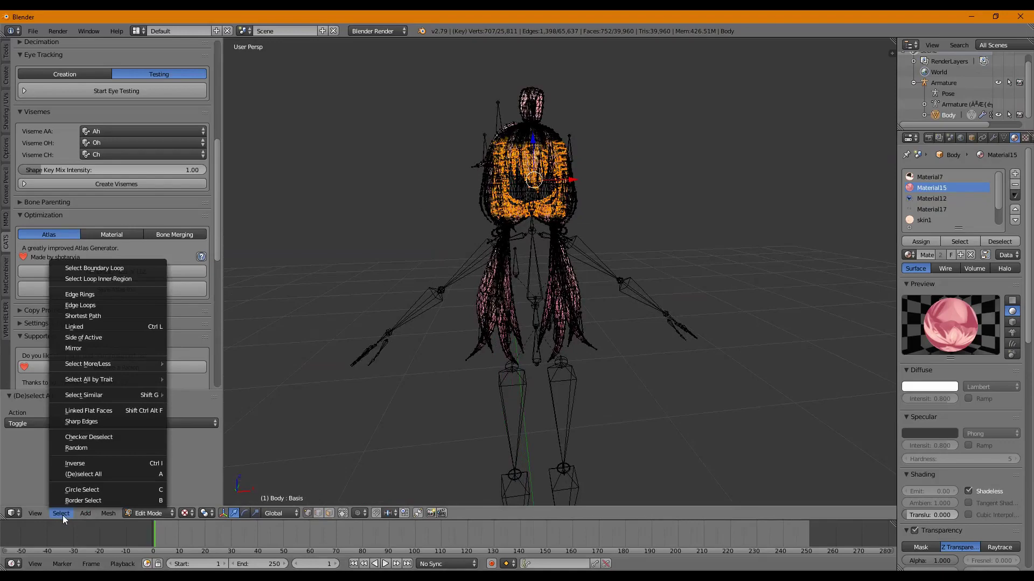
pyautogui.click(106, 457)
pyautogui.moveTo(646, 296); pyautogui.dragTo(624, 303, button='middle')
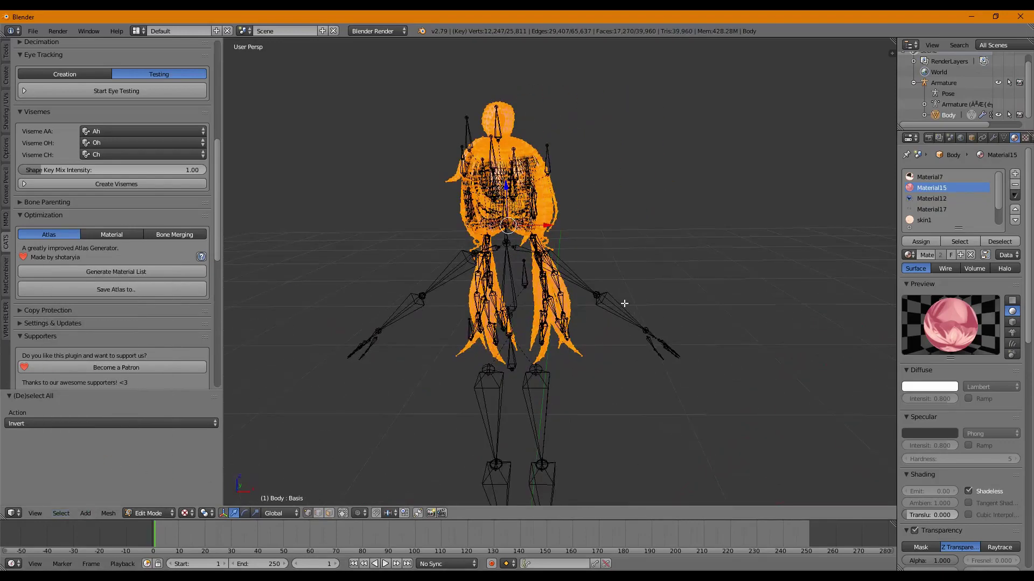
pyautogui.press('x')
pyautogui.click(624, 304)
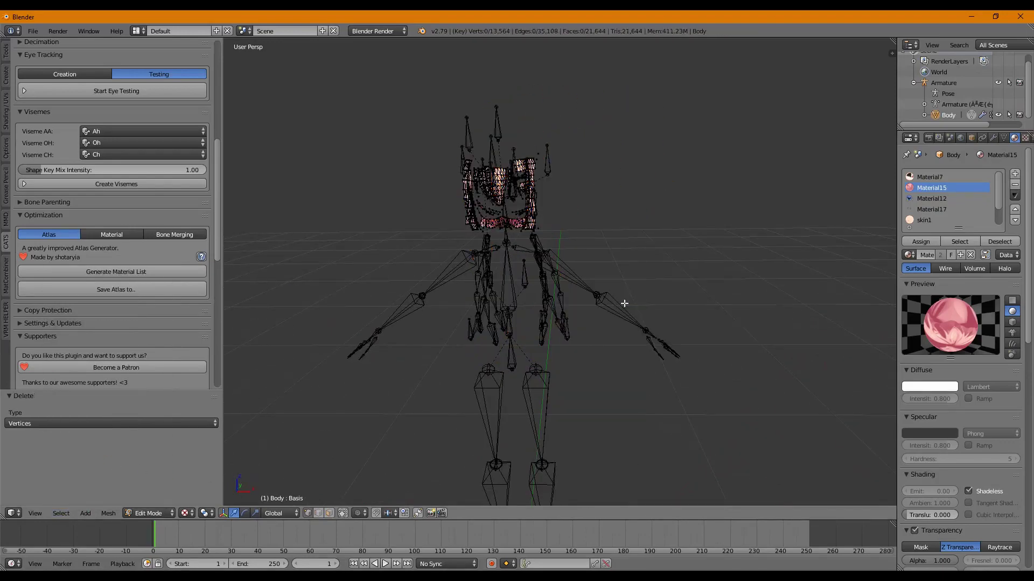
# Reveal the hidden rest of the Body mesh around the trimmed hair
pyautogui.moveTo(627, 210); pyautogui.dragTo(660, 207, button='middle')
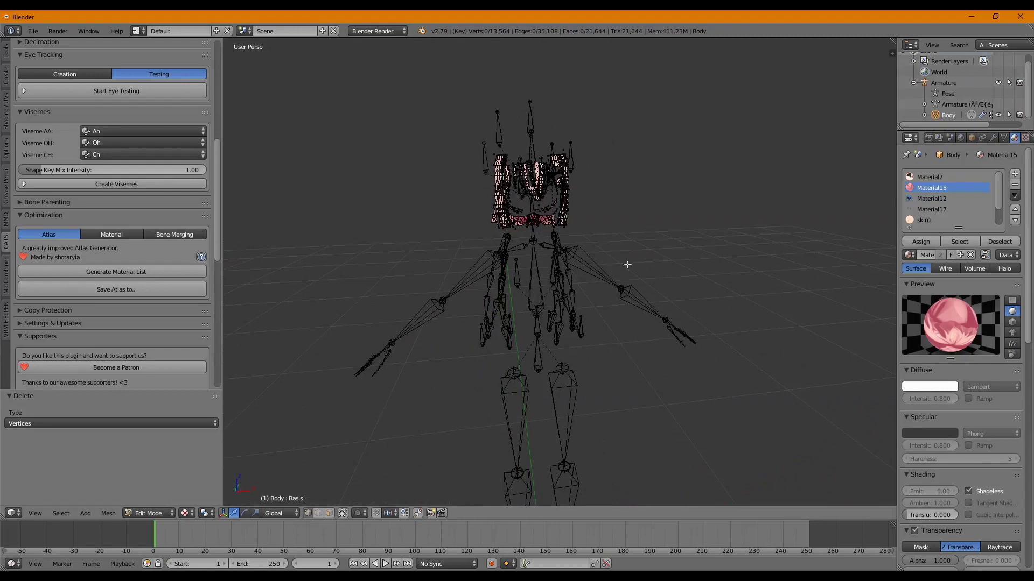
pyautogui.click(108, 513)
pyautogui.click(160, 263)
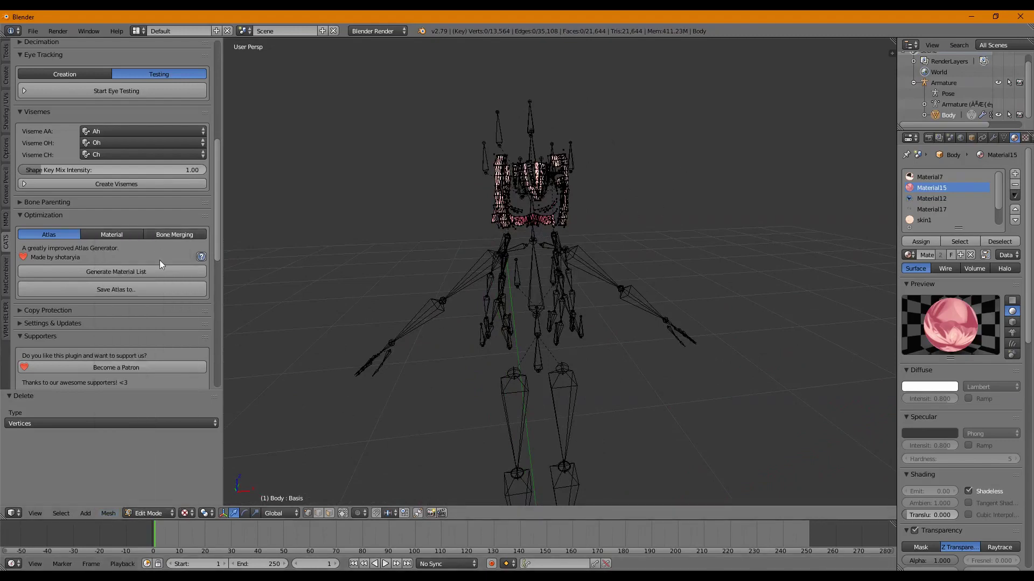
pyautogui.click(109, 512)
pyautogui.moveTo(168, 242)
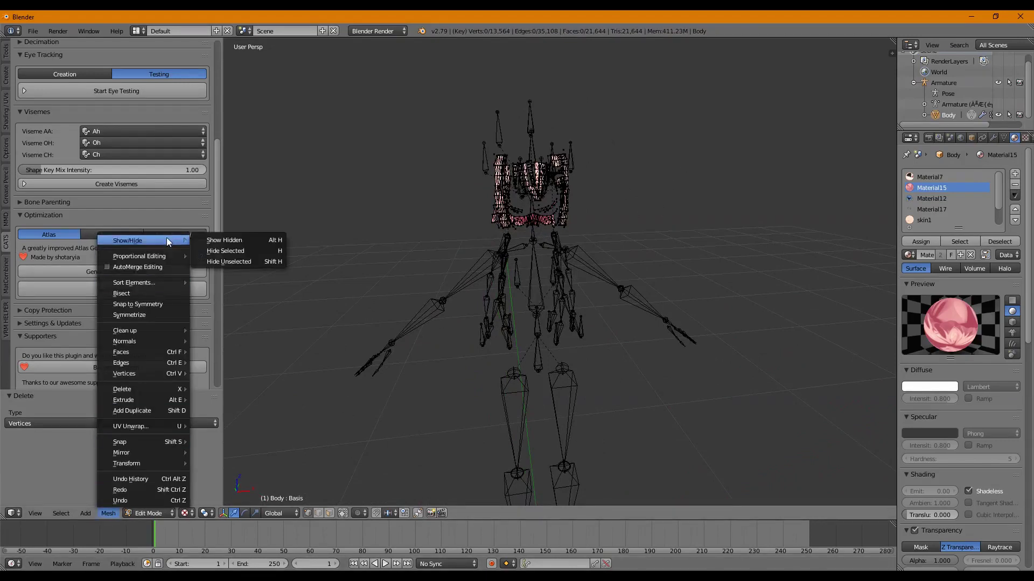
pyautogui.click(237, 241)
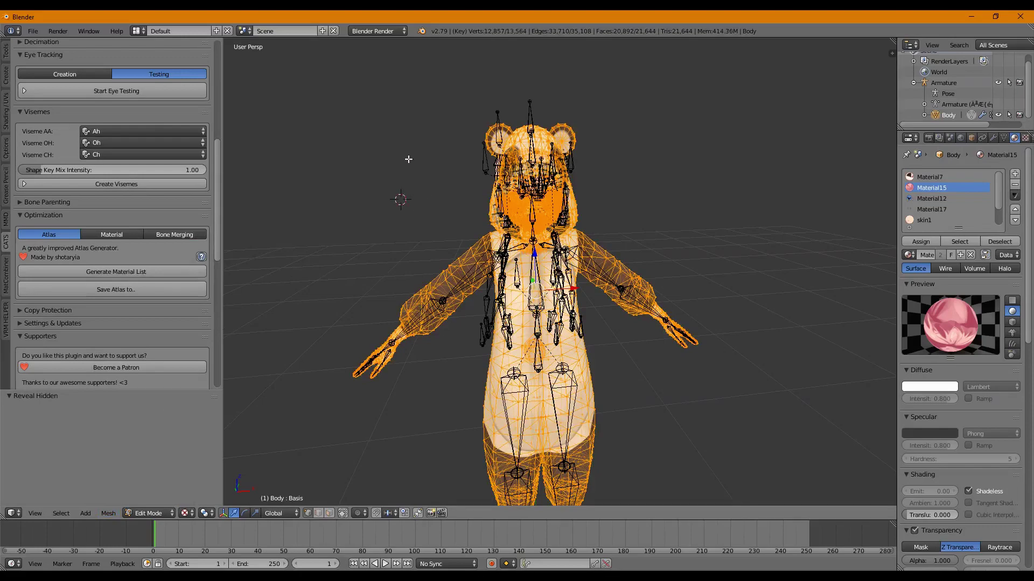
# Clear the mesh selection, return to object mode and check the trimmed hair under the panda hood
pyautogui.press('a')
pyautogui.moveTo(658, 126)
pyautogui.mouseDown(button='middle')
pyautogui.moveTo(630, 111)
pyautogui.moveTo(642, 117)
pyautogui.mouseUp(button='middle')
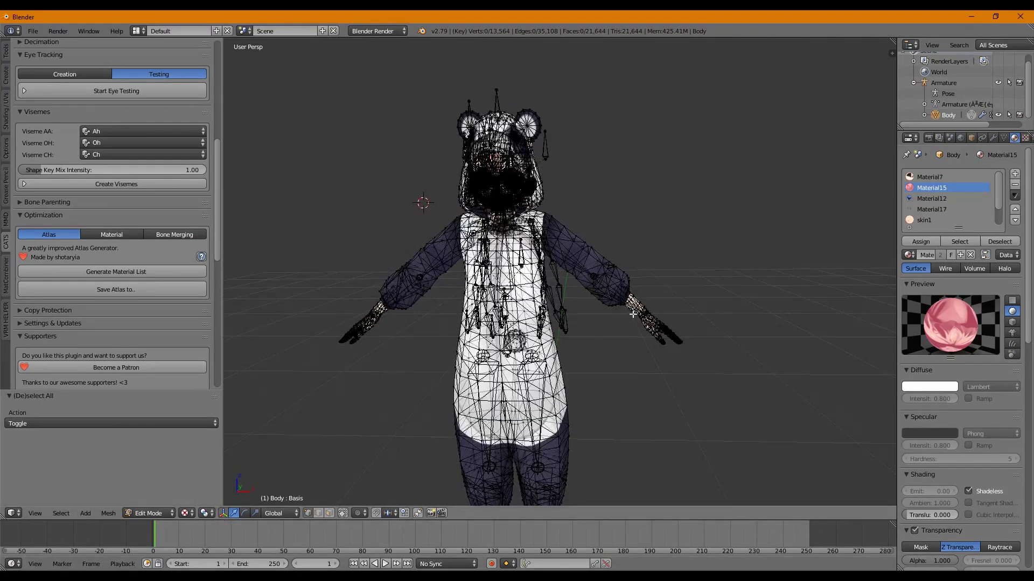
pyautogui.press('Tab')
pyautogui.moveTo(624, 211)
pyautogui.mouseDown(button='middle')
pyautogui.moveTo(673, 195)
pyautogui.moveTo(711, 204)
pyautogui.moveTo(622, 195)
pyautogui.mouseUp(button='middle')
pyautogui.scroll(4, 639, 186)
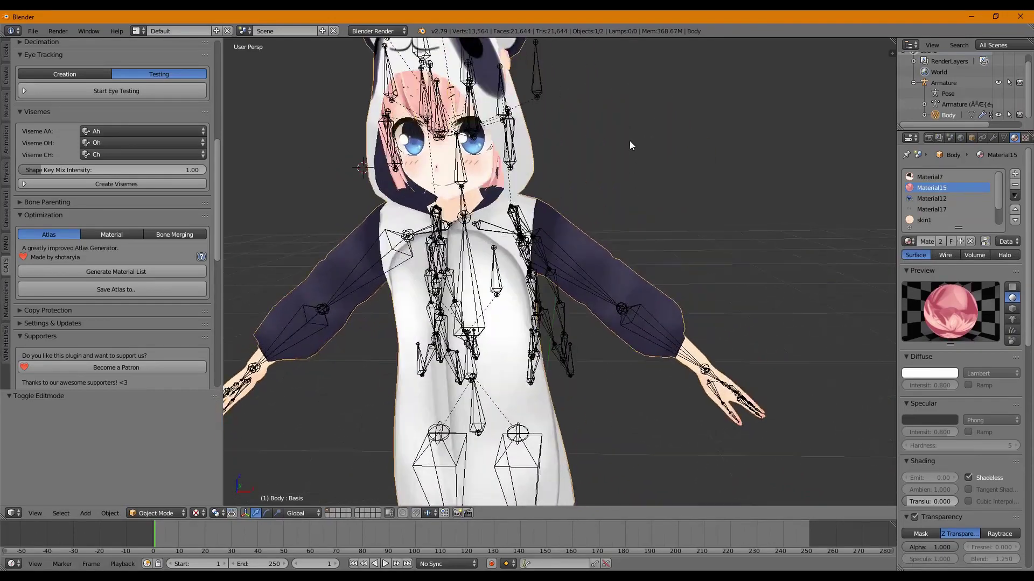
# Put the armature in edit mode, lasso the leftover tail bones hanging behind the back in side view, and delete them
pyautogui.moveTo(629, 141); pyautogui.dragTo(474, 203, button='middle')
pyautogui.moveTo(570, 189); pyautogui.dragTo(526, 191, button='middle')
pyautogui.scroll(3, 551, 186)
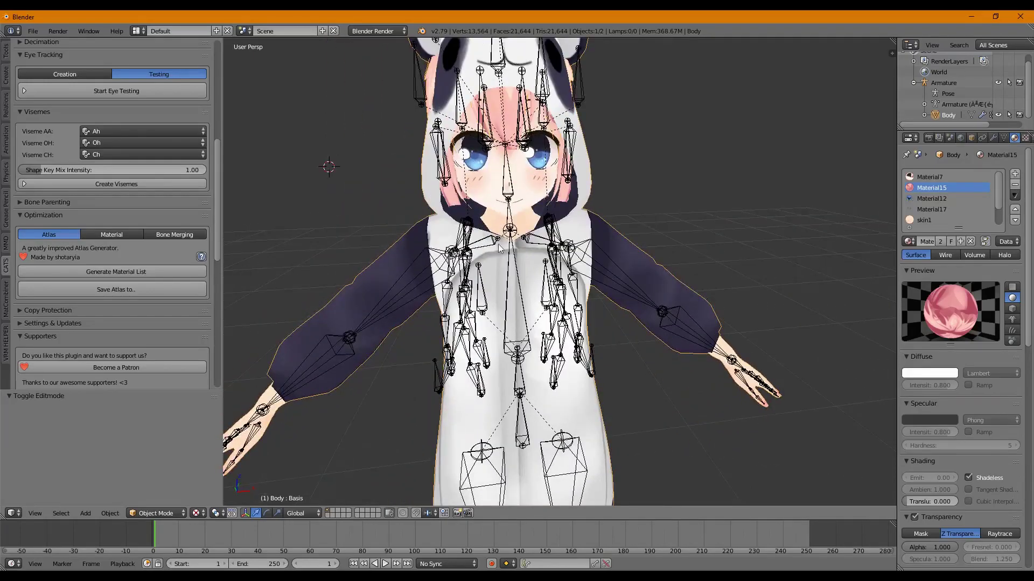
pyautogui.moveTo(500, 248); pyautogui.dragTo(618, 250, button='middle')
pyautogui.moveTo(771, 215); pyautogui.dragTo(765, 211, button='middle')
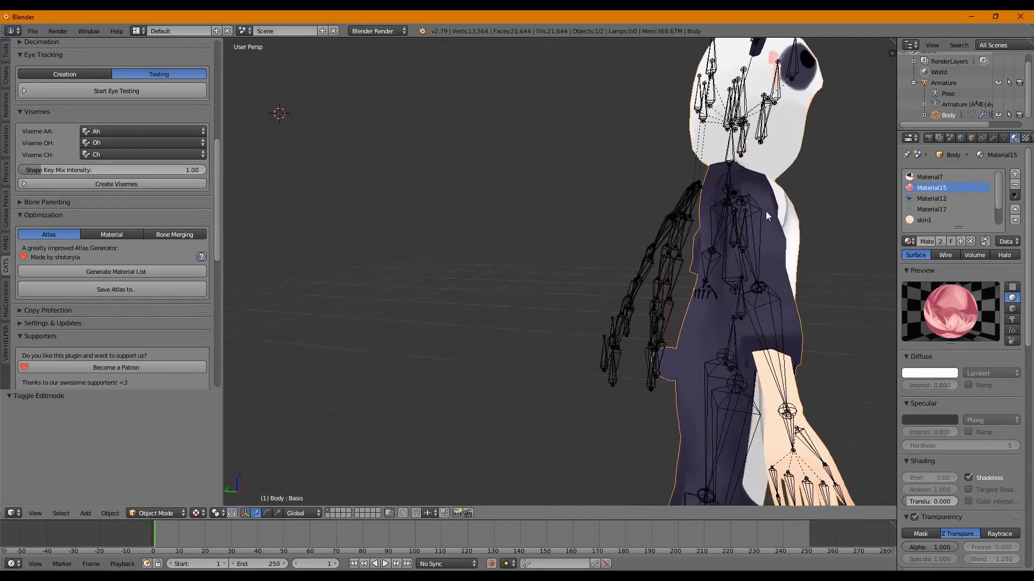
pyautogui.moveTo(627, 216); pyautogui.dragTo(499, 257, button='middle')
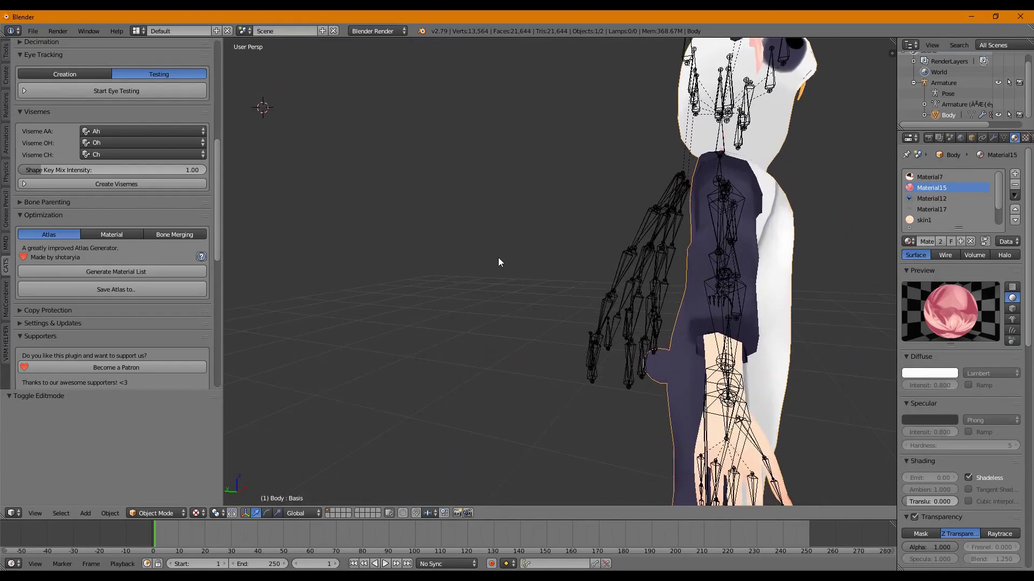
pyautogui.click(943, 106)
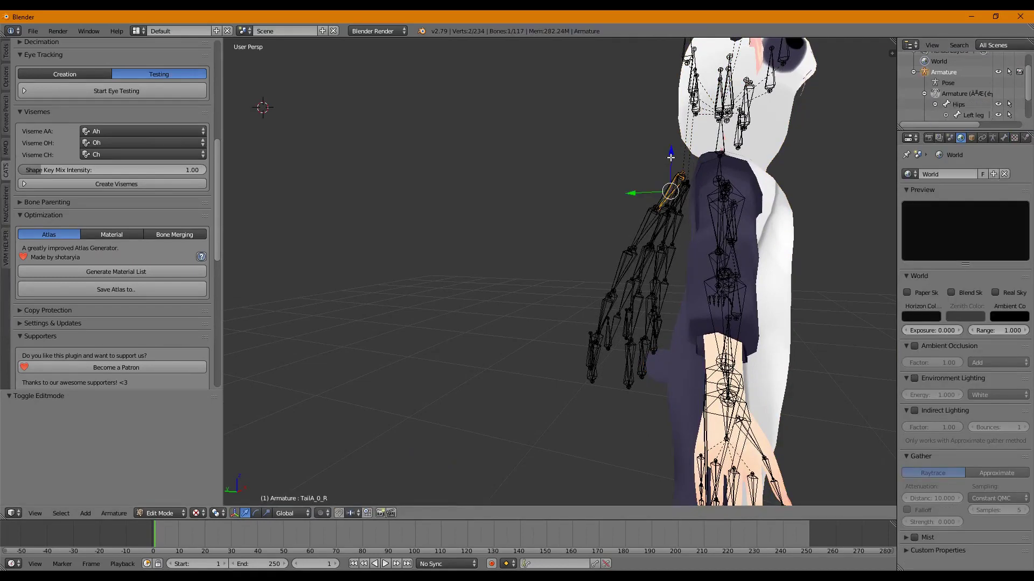
pyautogui.moveTo(648, 164)
pyautogui.keyDown('ctrl'); pyautogui.mouseDown()
pyautogui.moveTo(568, 277)
pyautogui.moveTo(558, 395)
pyautogui.moveTo(621, 393)
pyautogui.moveTo(659, 373)
pyautogui.moveTo(677, 338)
pyautogui.moveTo(698, 209)
pyautogui.mouseUp(); pyautogui.keyUp('ctrl')
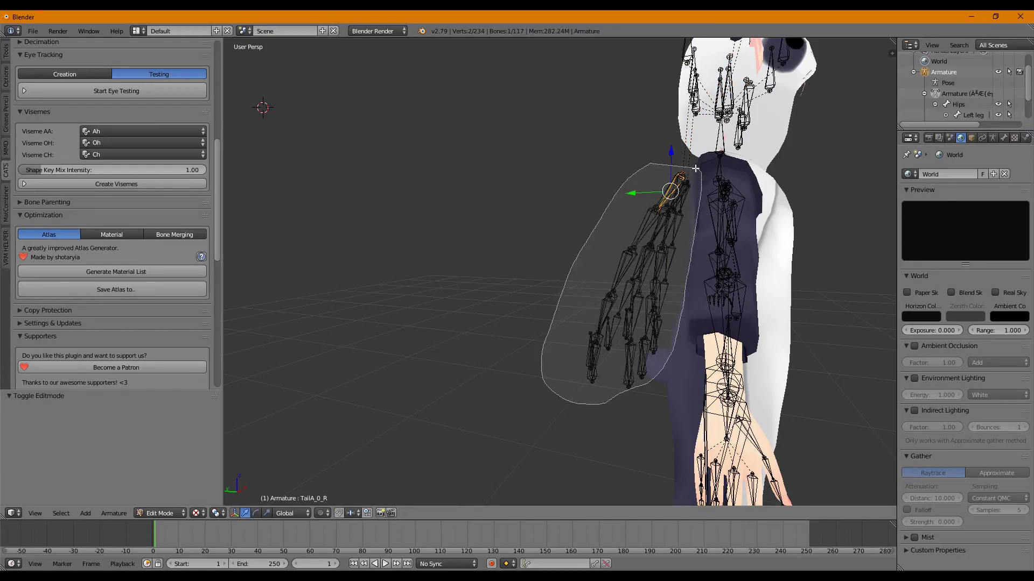
pyautogui.keyDown('ctrl'); pyautogui.moveTo(695, 168); pyautogui.dragTo(651, 164); pyautogui.keyUp('ctrl')
pyautogui.press('x')
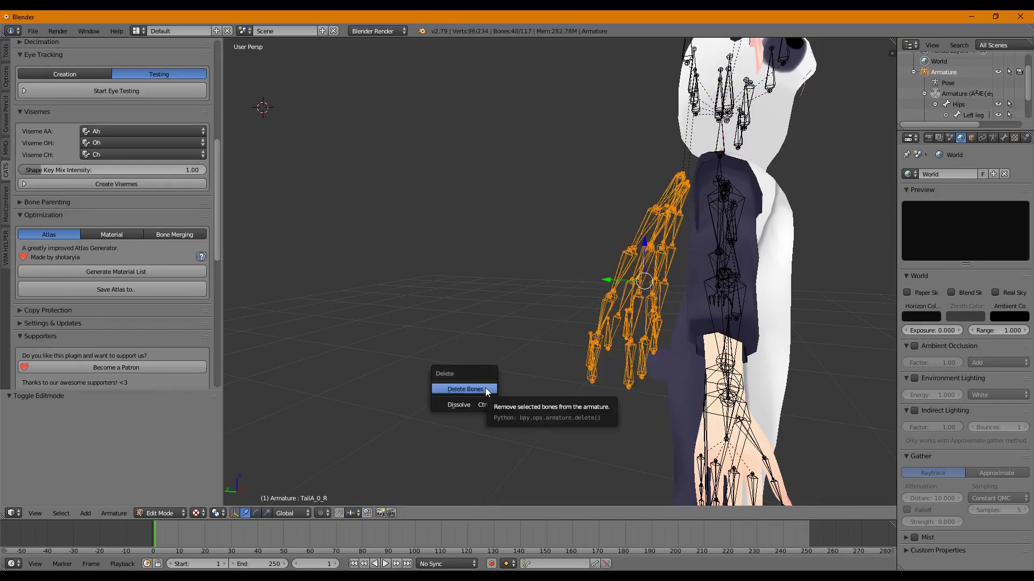
pyautogui.click(477, 387)
pyautogui.moveTo(484, 386); pyautogui.dragTo(597, 245, button='middle')
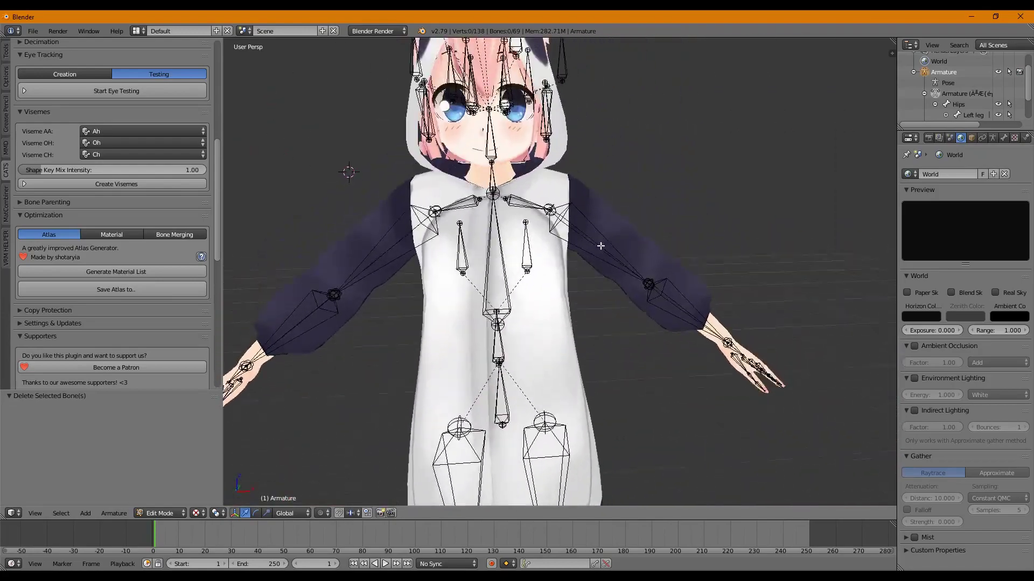
# Leave armature editing by collapsing its bone hierarchy and making the Body mesh the active object in object mode
pyautogui.scroll(-4, 597, 247)
pyautogui.scroll(5, 554, 302)
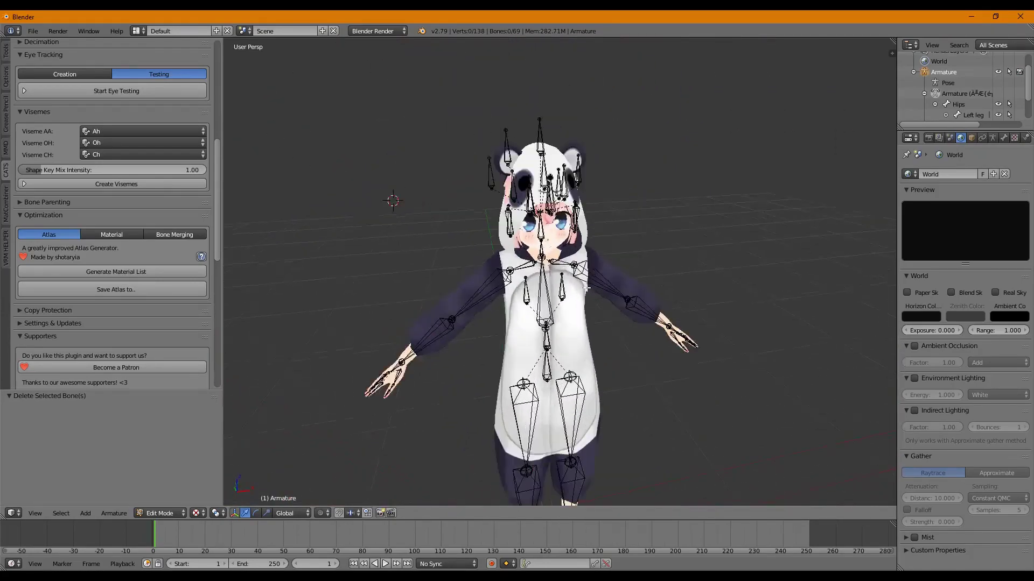
pyautogui.moveTo(611, 214); pyautogui.dragTo(581, 178, button='middle')
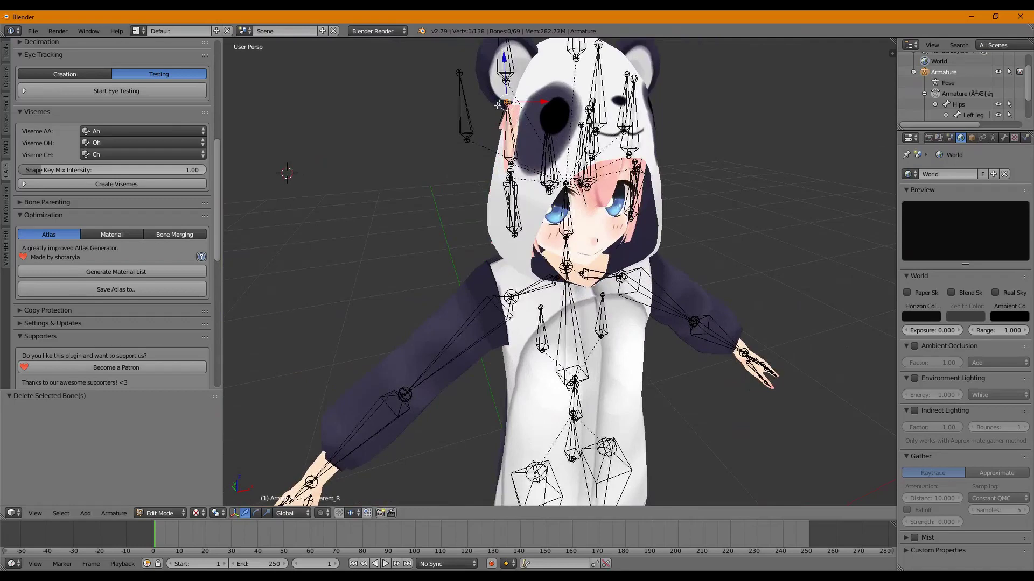
pyautogui.click(922, 94)
pyautogui.moveTo(496, 124); pyautogui.dragTo(476, 132, button='middle')
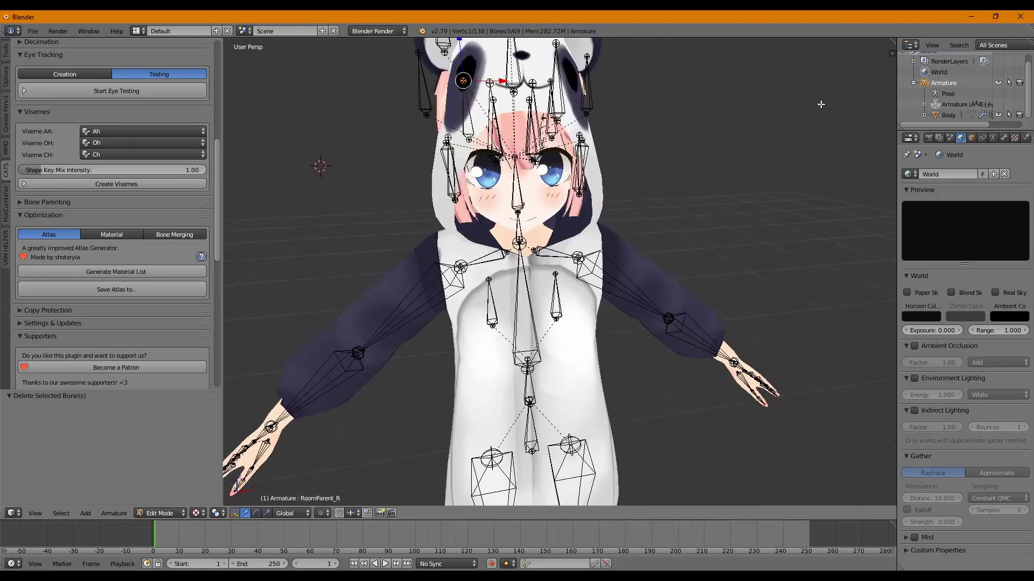
pyautogui.click(941, 115)
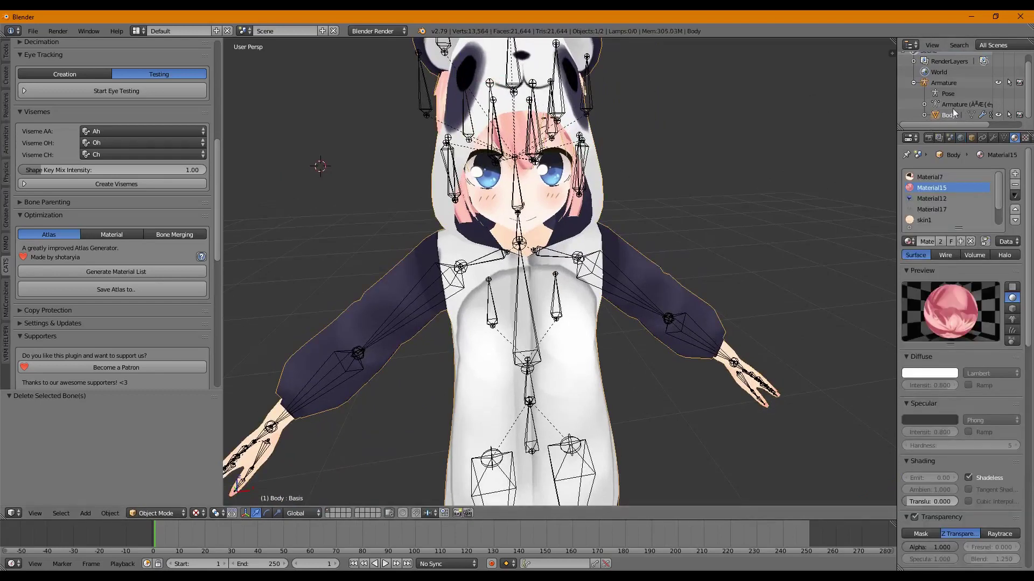
# Expand the Body object, put its mesh in edit mode, and limit selection to visible geometry
pyautogui.moveTo(604, 168); pyautogui.dragTo(571, 169, button='middle')
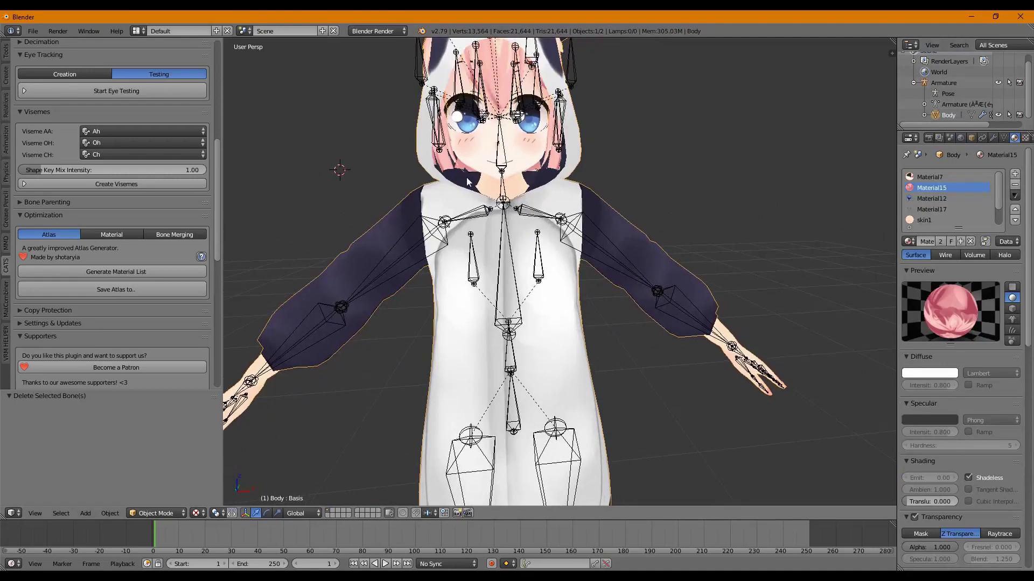
pyautogui.moveTo(530, 96); pyautogui.dragTo(540, 124, button='middle')
pyautogui.click(923, 115)
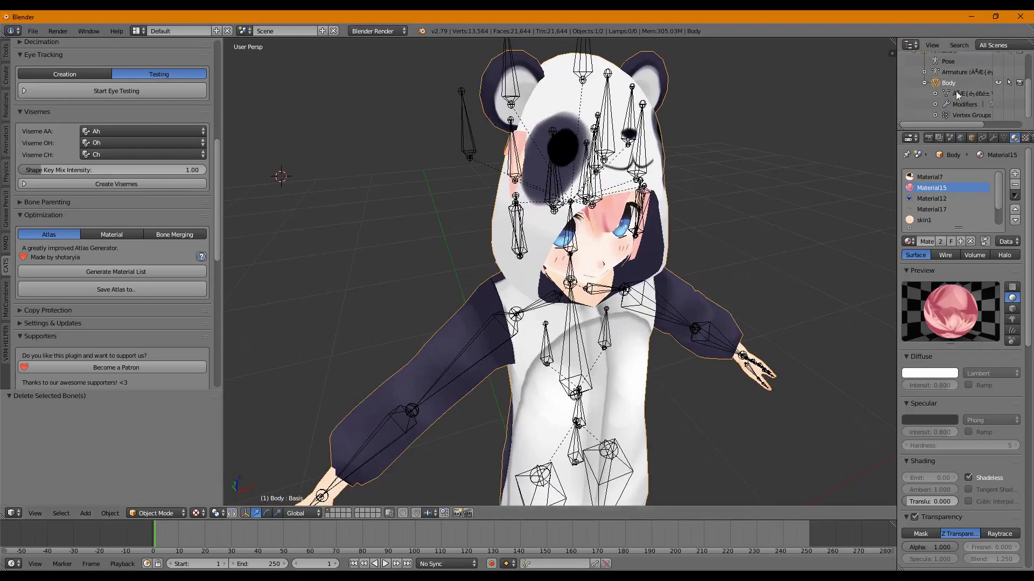
pyautogui.click(949, 94)
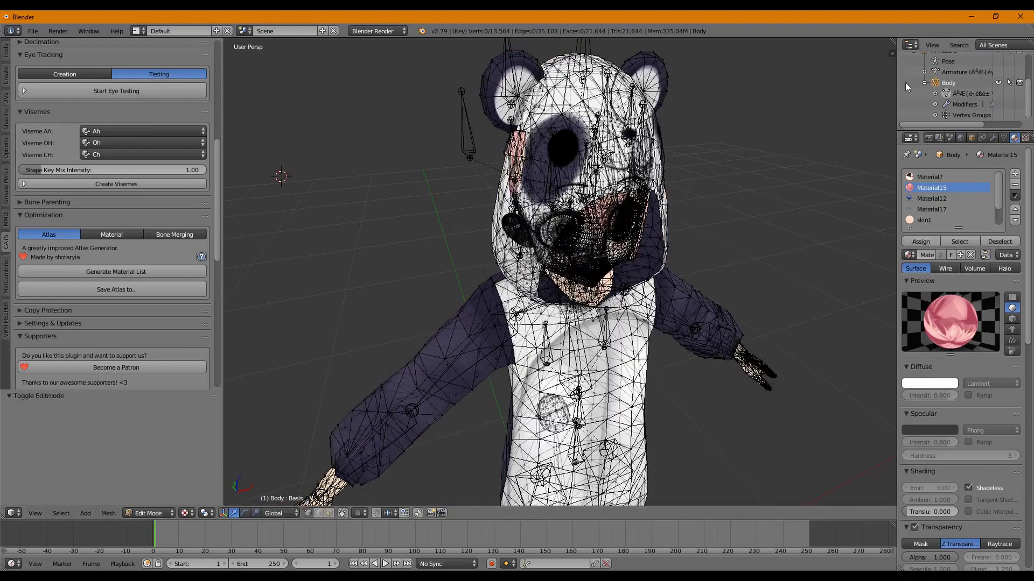
pyautogui.click(343, 513)
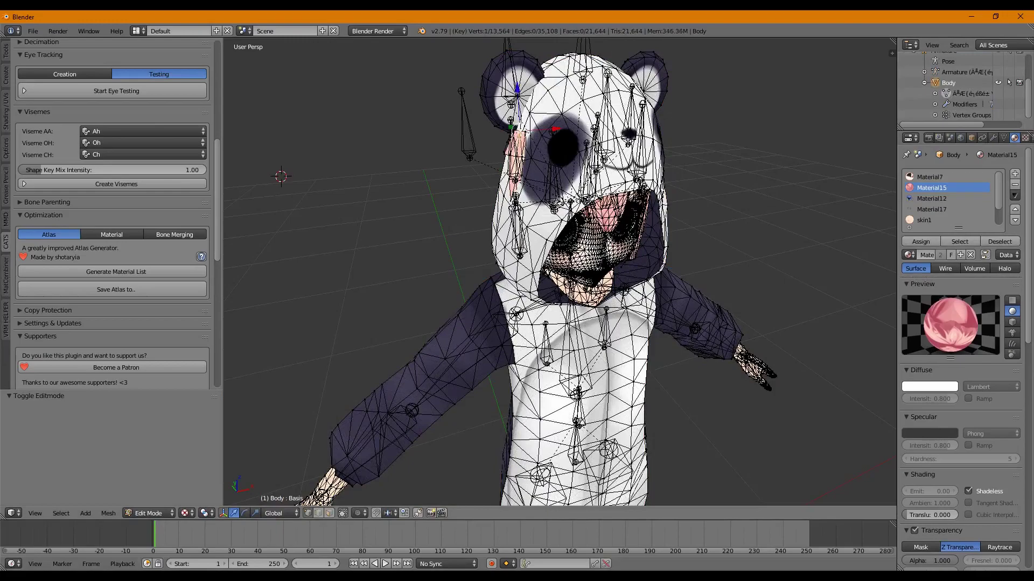
# Select the linked hair poking through the hood on the character's right, deselect the face-framing strand, and delete the remaining vertices
pyautogui.moveTo(538, 269)
pyautogui.mouseDown(button='middle')
pyautogui.moveTo(581, 264)
pyautogui.moveTo(549, 269)
pyautogui.mouseUp(button='middle')
pyautogui.click(62, 513)
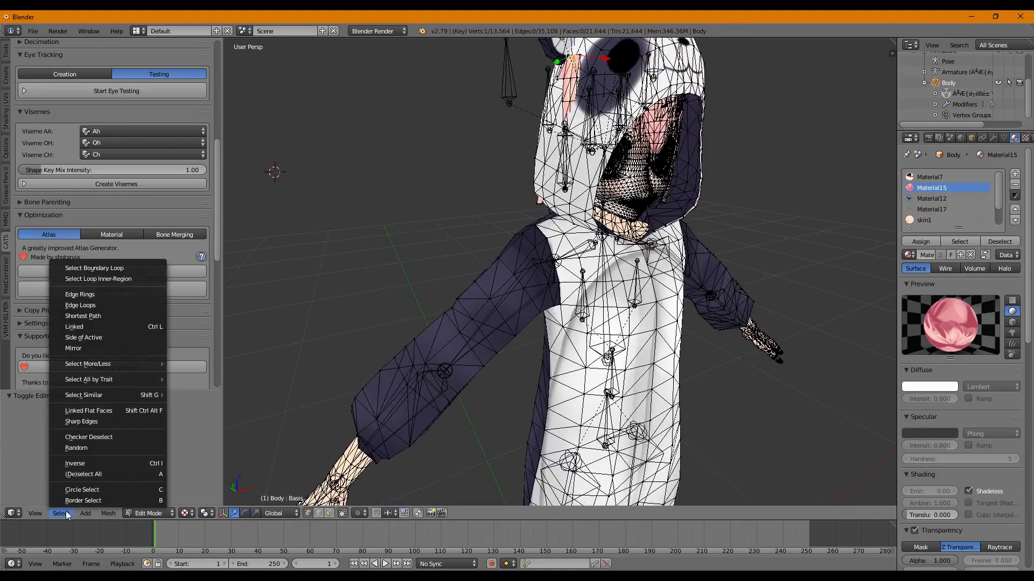
pyautogui.click(108, 325)
pyautogui.moveTo(431, 226); pyautogui.dragTo(598, 97, button='middle')
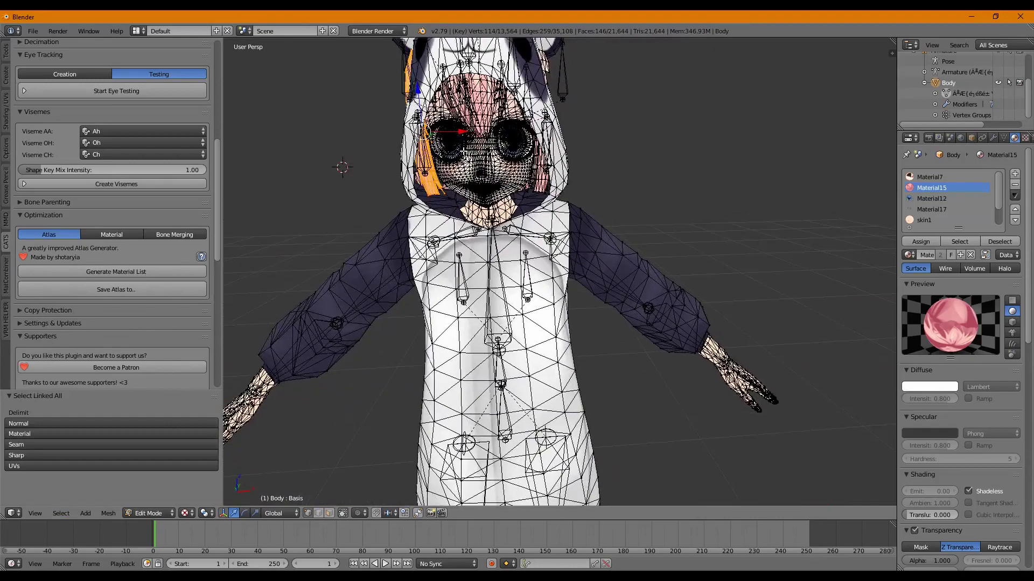
pyautogui.hotkey('shift', 'l')
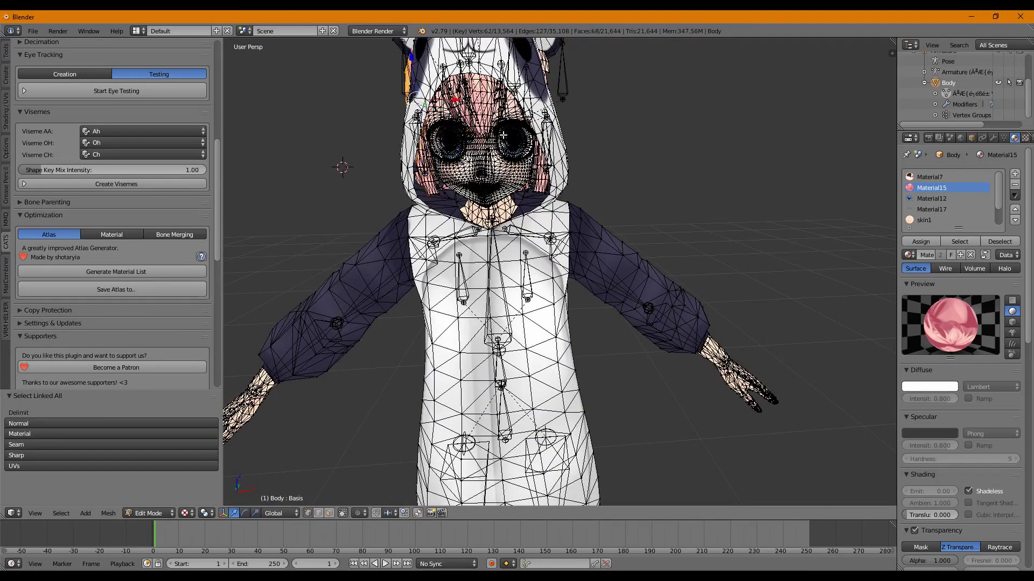
pyautogui.moveTo(488, 189); pyautogui.dragTo(575, 176, button='middle')
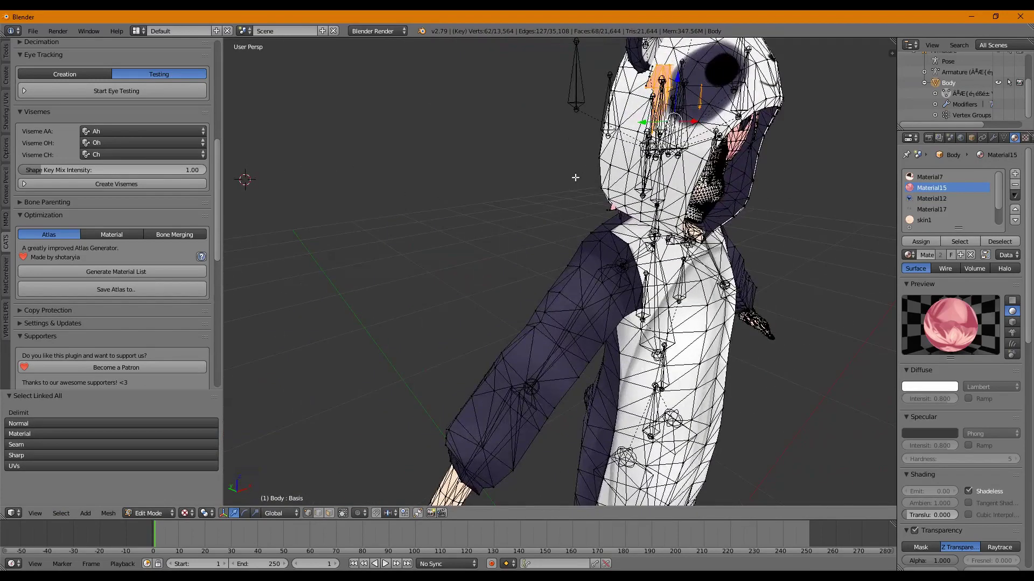
pyautogui.press('x')
pyautogui.click(576, 177)
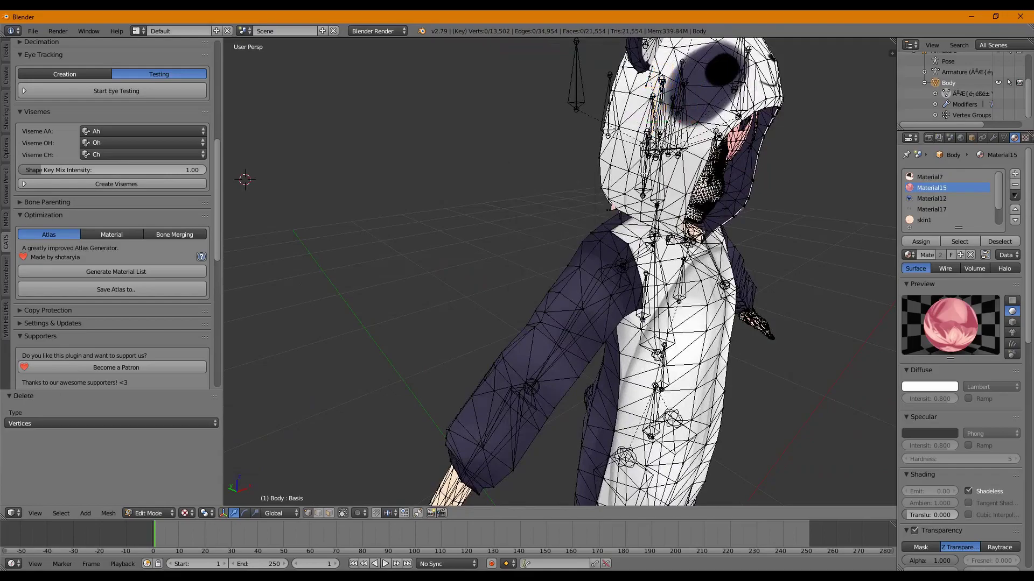
# Delete the linked hair vertices poking through the hood on the character's left, excluding the strand beside the face from the selection
pyautogui.moveTo(576, 177); pyautogui.dragTo(605, 165, button='middle')
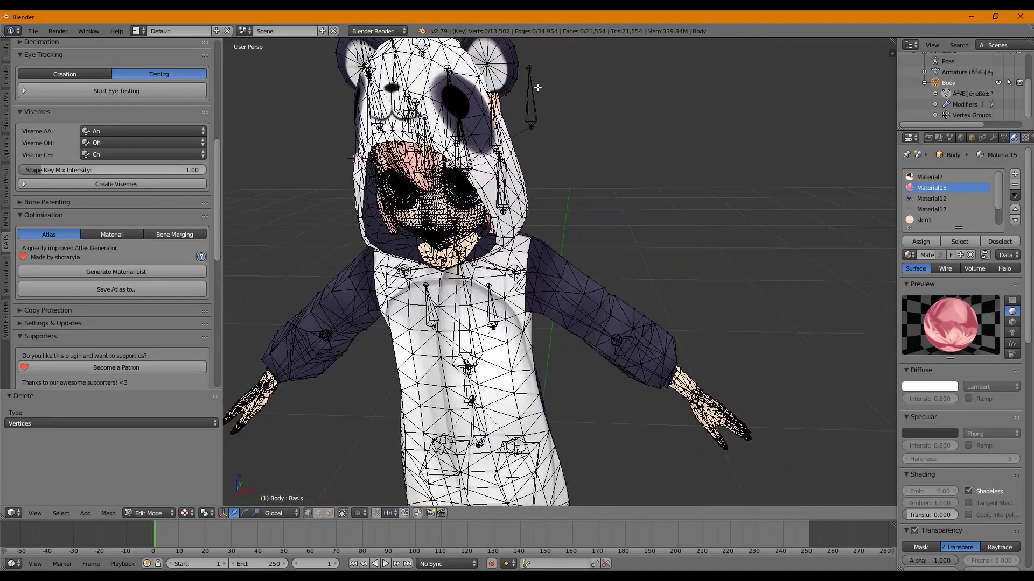
pyautogui.moveTo(515, 105); pyautogui.dragTo(470, 120, button='middle')
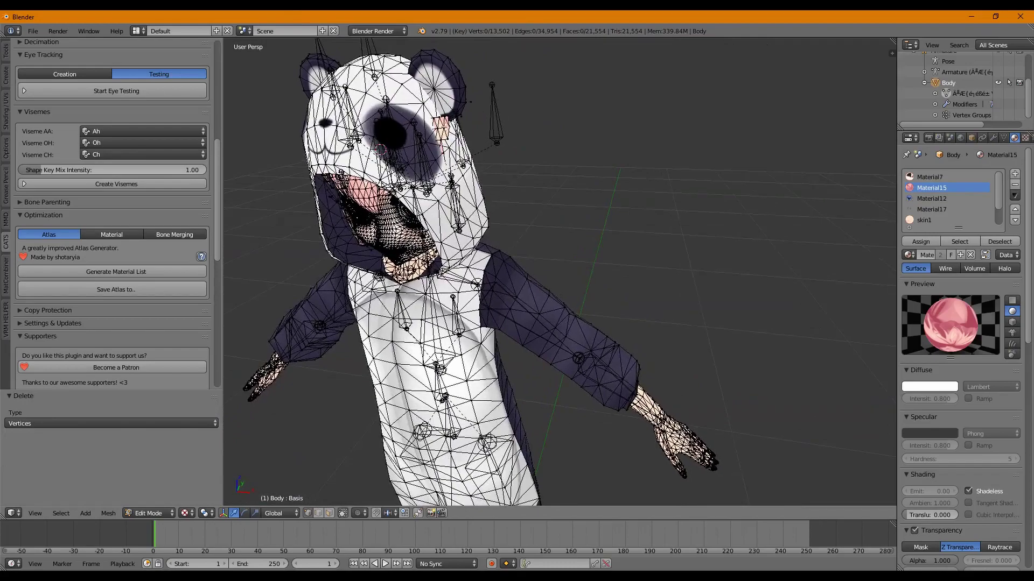
pyautogui.click(60, 513)
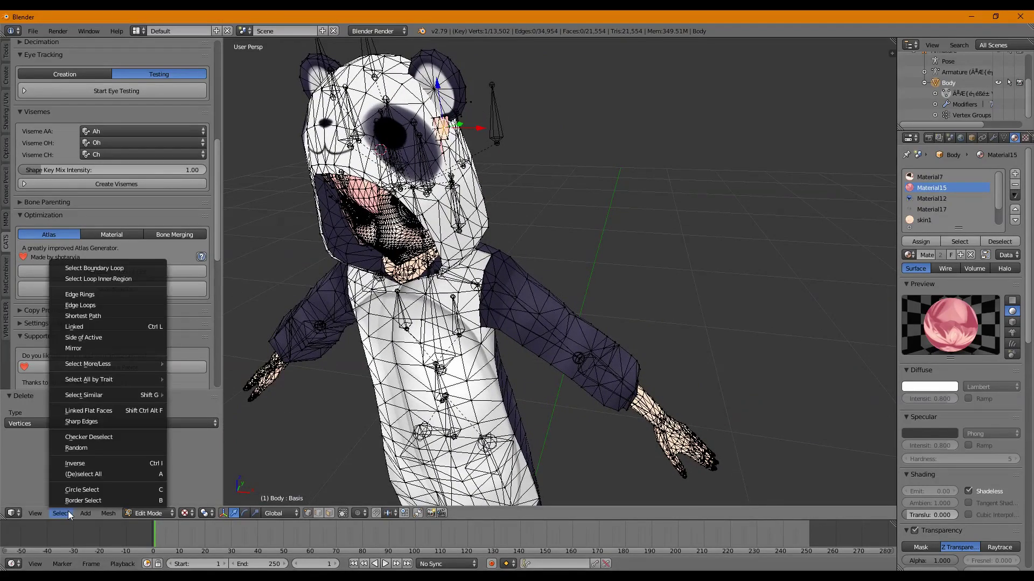
pyautogui.click(150, 325)
pyautogui.press('KP_1')
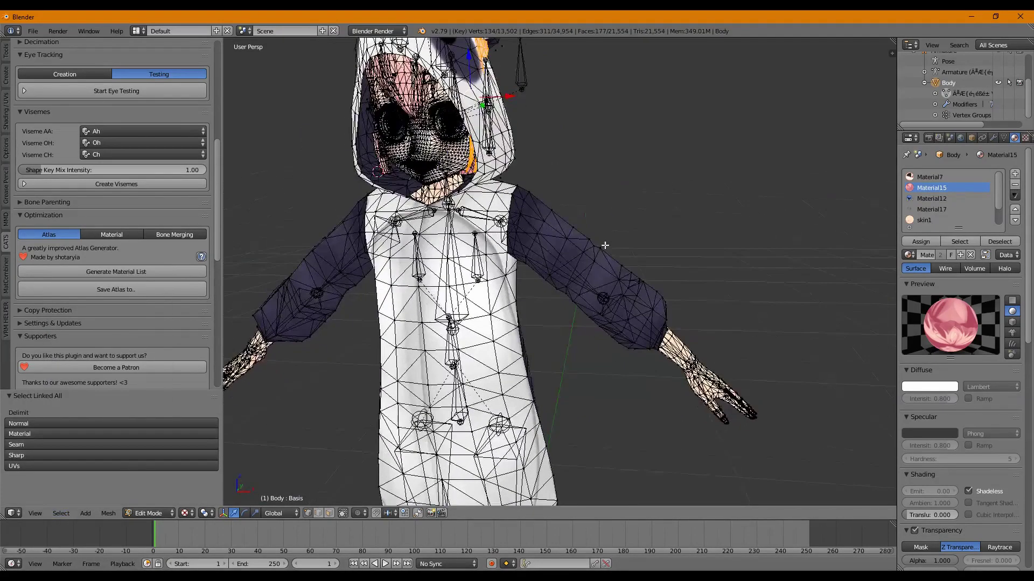
pyautogui.scroll(3, 622, 244)
pyautogui.moveTo(573, 132); pyautogui.dragTo(628, 152, button='middle')
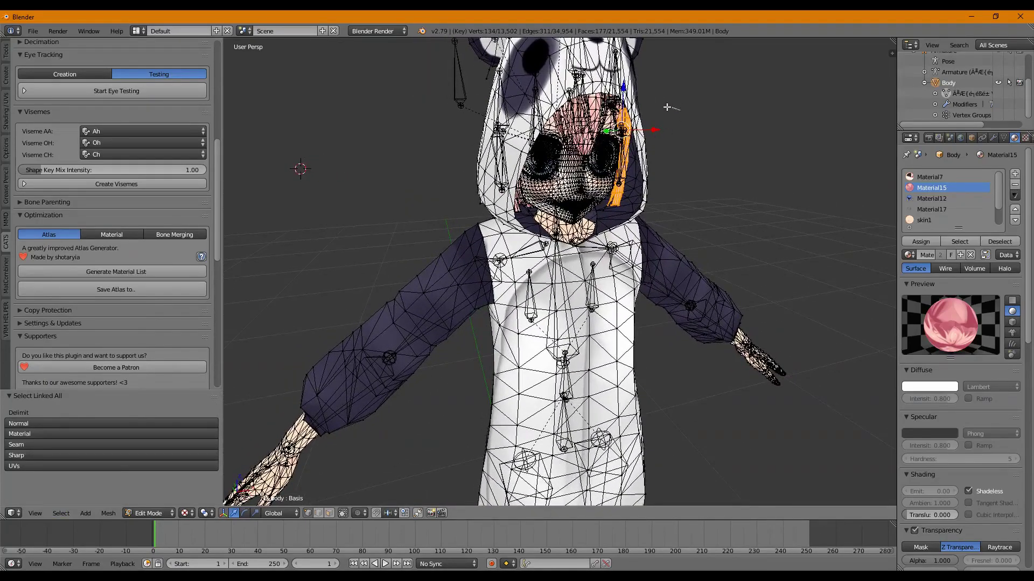
pyautogui.hotkey('ctrl', 'z')
pyautogui.moveTo(729, 162); pyautogui.dragTo(722, 182, button='middle')
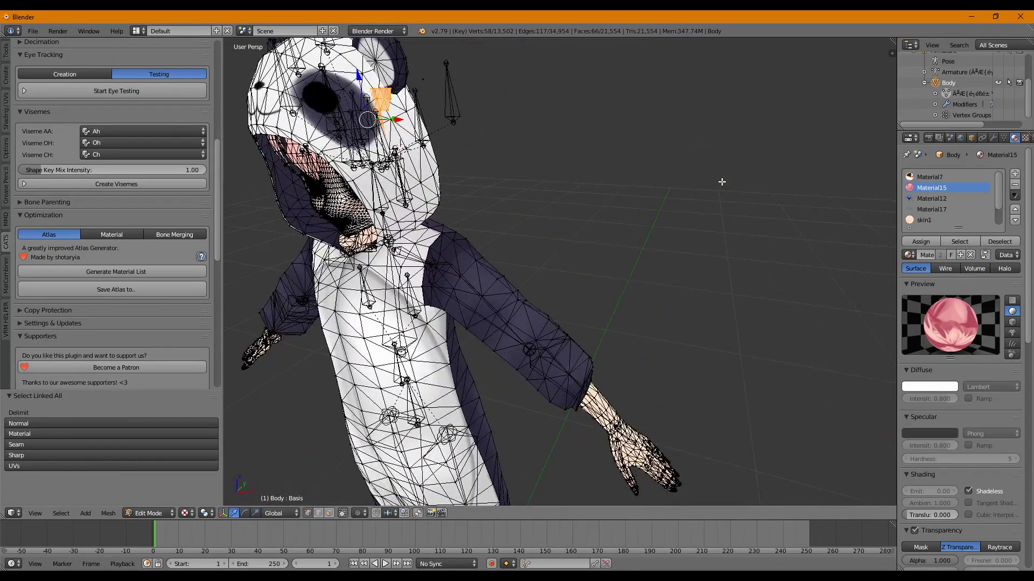
pyautogui.press('x')
pyautogui.click(722, 182)
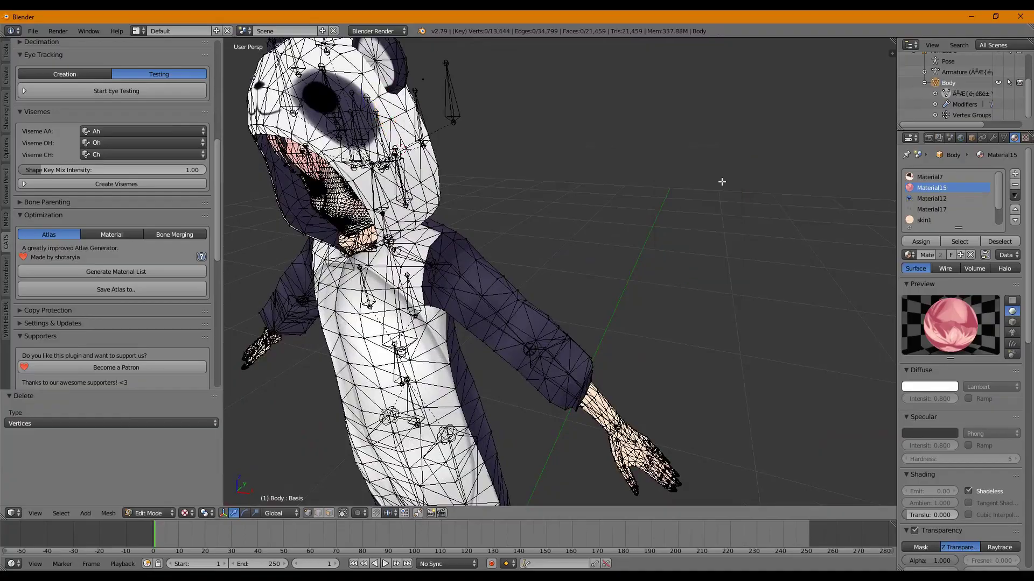
# Select the small linked hair tip sticking out at the hood's lower back edge and delete its protruding vertices
pyautogui.moveTo(638, 161); pyautogui.dragTo(554, 251, button='middle')
pyautogui.scroll(5, 646, 145)
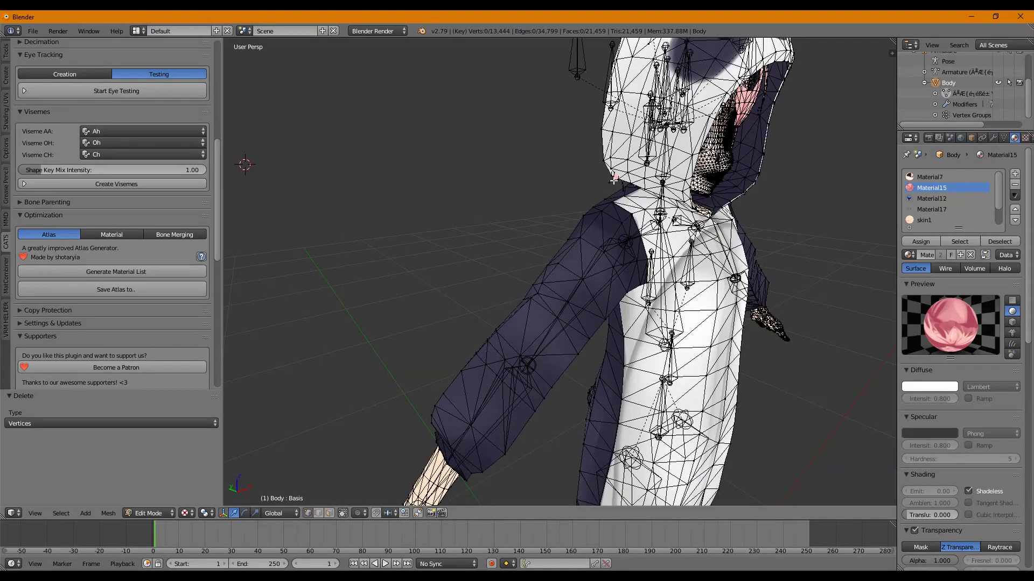
pyautogui.click(61, 514)
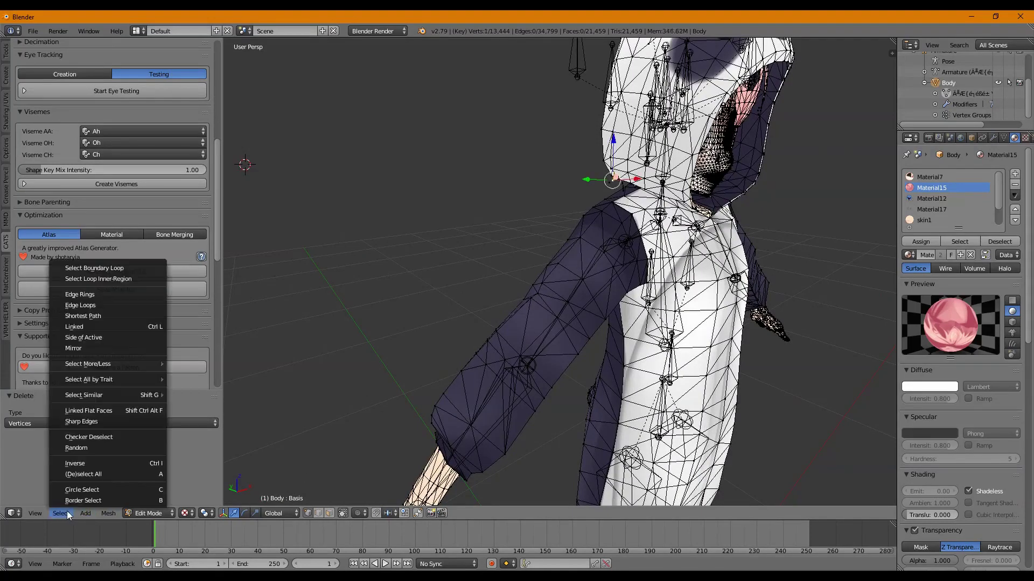
pyautogui.click(108, 327)
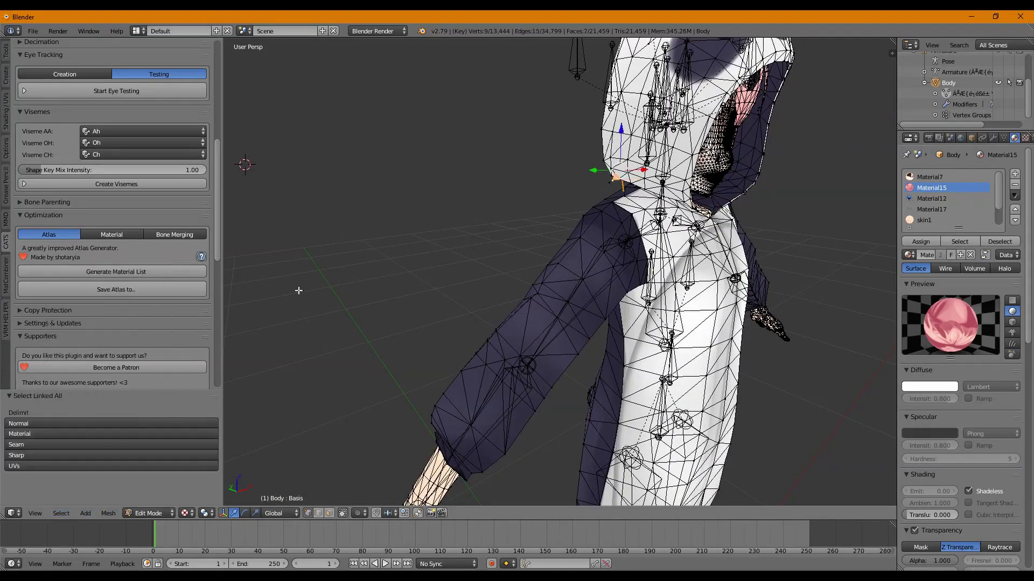
pyautogui.moveTo(619, 258); pyautogui.dragTo(675, 259, button='middle')
pyautogui.press('g')
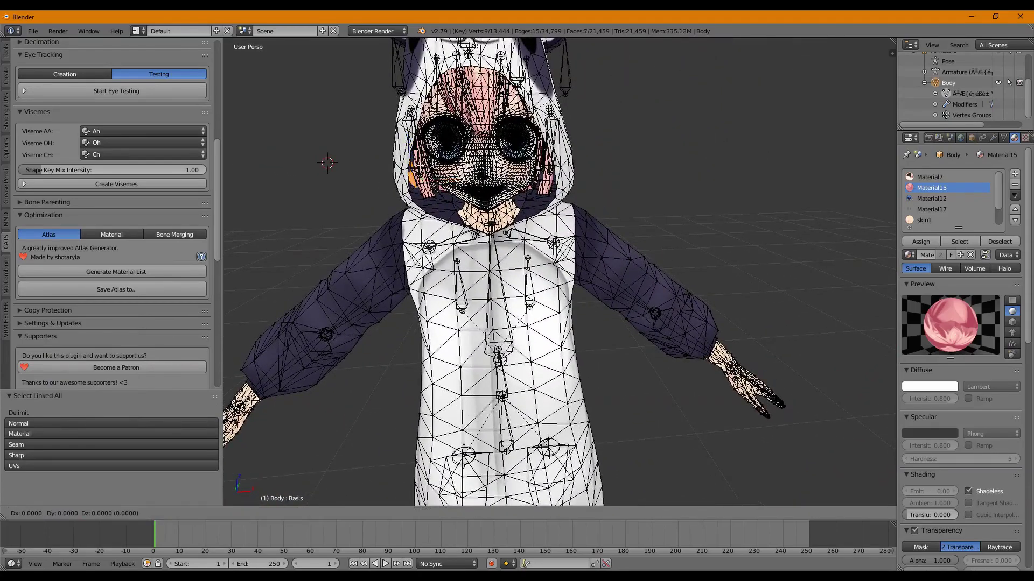
pyautogui.press('Return')
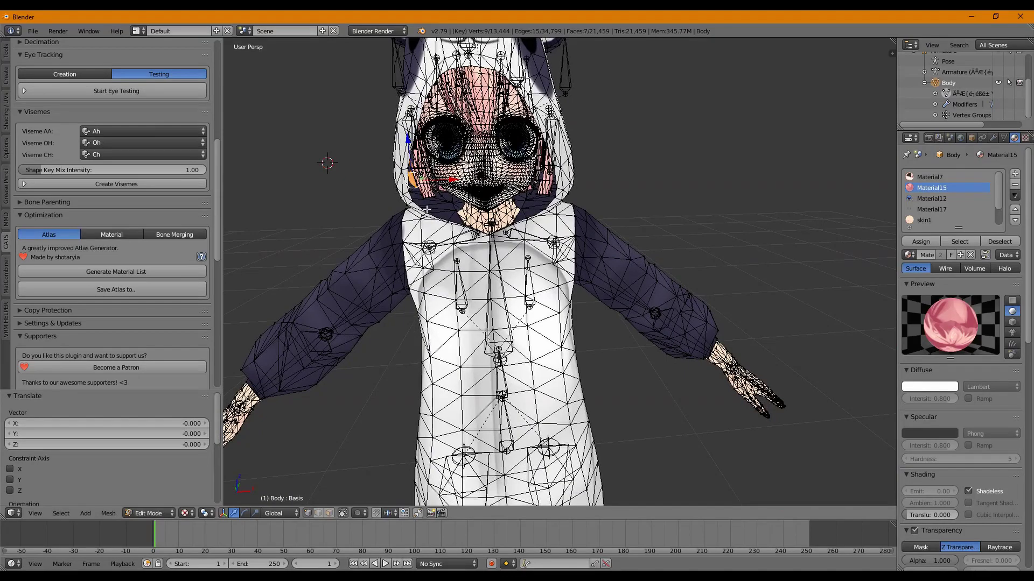
pyautogui.moveTo(445, 203); pyautogui.dragTo(638, 253, button='middle')
pyautogui.press('x')
pyautogui.click(526, 221)
# Check the hood from several angles for remaining protruding hair and return the Body mesh to object mode
pyautogui.scroll(-3, 646, 297)
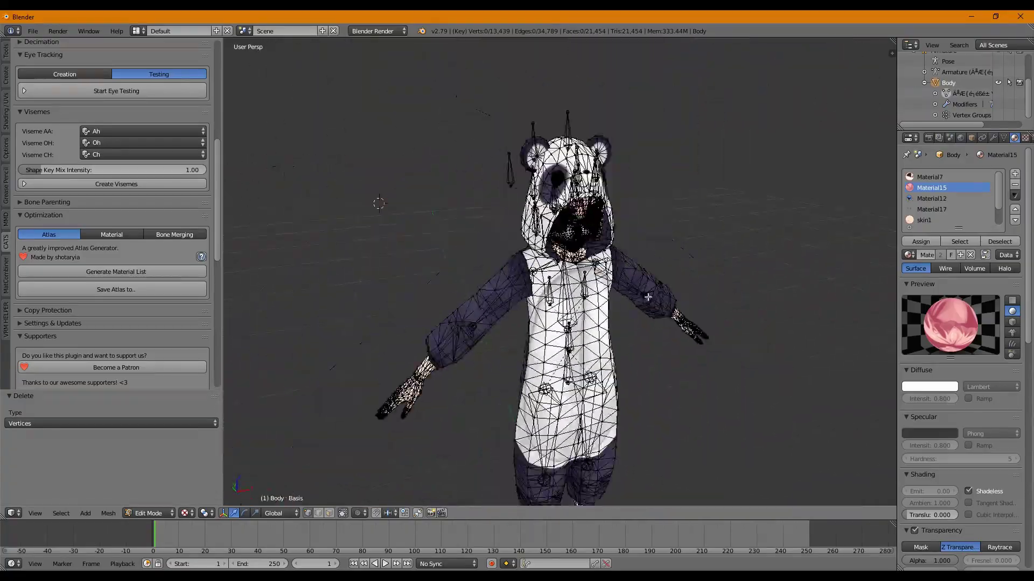
pyautogui.moveTo(646, 297); pyautogui.dragTo(653, 343, button='middle')
pyautogui.scroll(6, 653, 344)
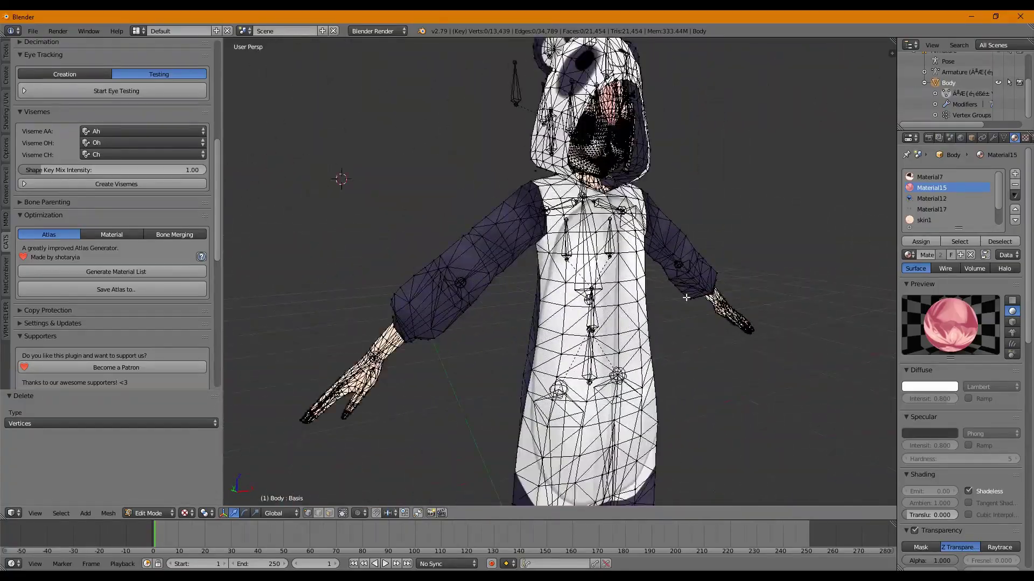
pyautogui.scroll(-3, 623, 234)
pyautogui.moveTo(623, 234); pyautogui.dragTo(655, 274, button='middle')
pyautogui.scroll(3, 646, 262)
pyautogui.scroll(-4, 655, 274)
pyautogui.moveTo(652, 357); pyautogui.dragTo(609, 209, button='middle')
pyautogui.press('Tab')
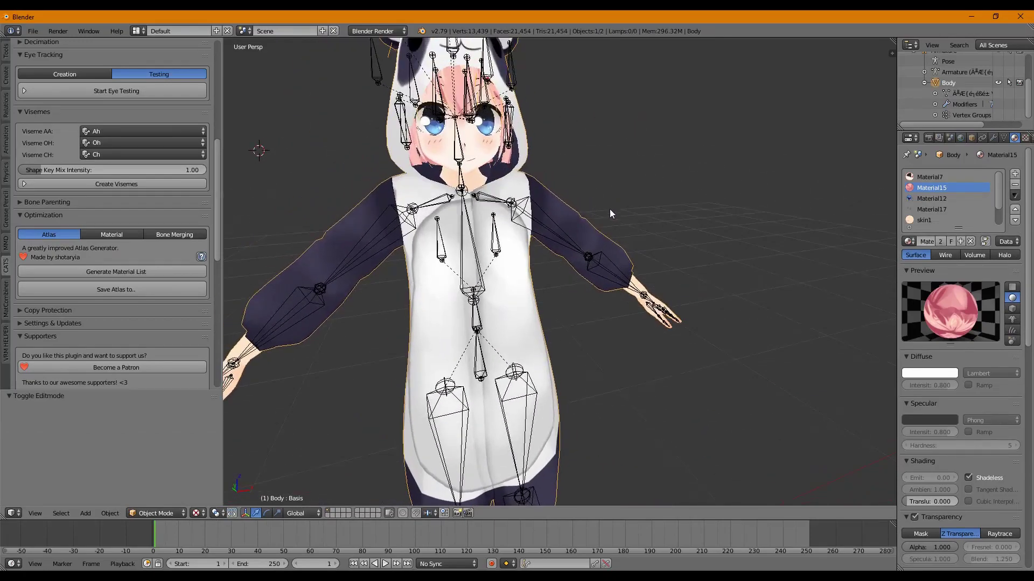
# Generate the Body mesh's material list in CATS and combine all listed materials into a texture atlas saved in the Desktop folder
pyautogui.scroll(-5, 615, 286)
pyautogui.moveTo(637, 328)
pyautogui.mouseDown(button='middle')
pyautogui.moveTo(614, 284)
pyautogui.moveTo(625, 327)
pyautogui.mouseUp(button='middle')
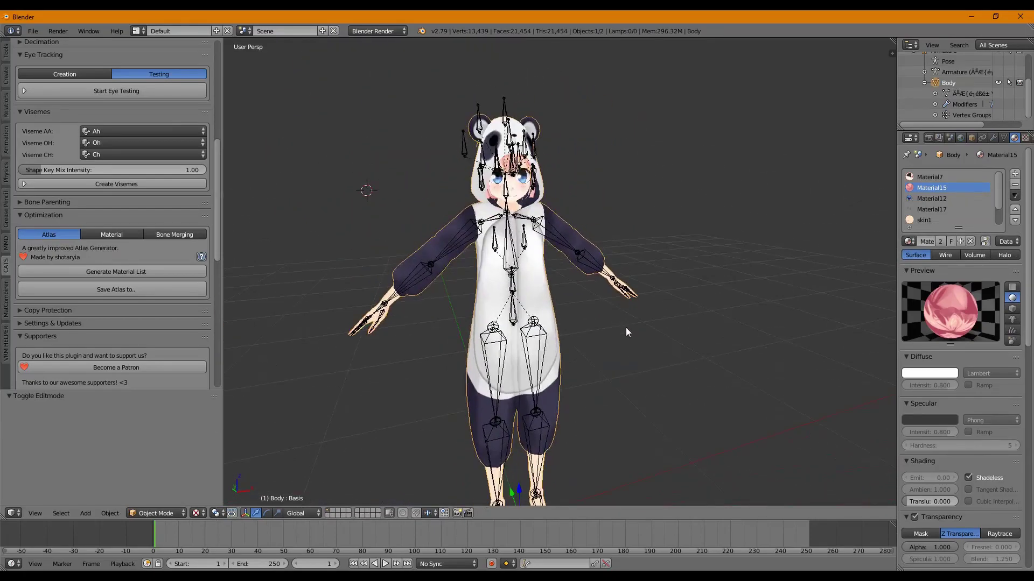
pyautogui.scroll(10, 186, 200)
pyautogui.scroll(-20, 186, 200)
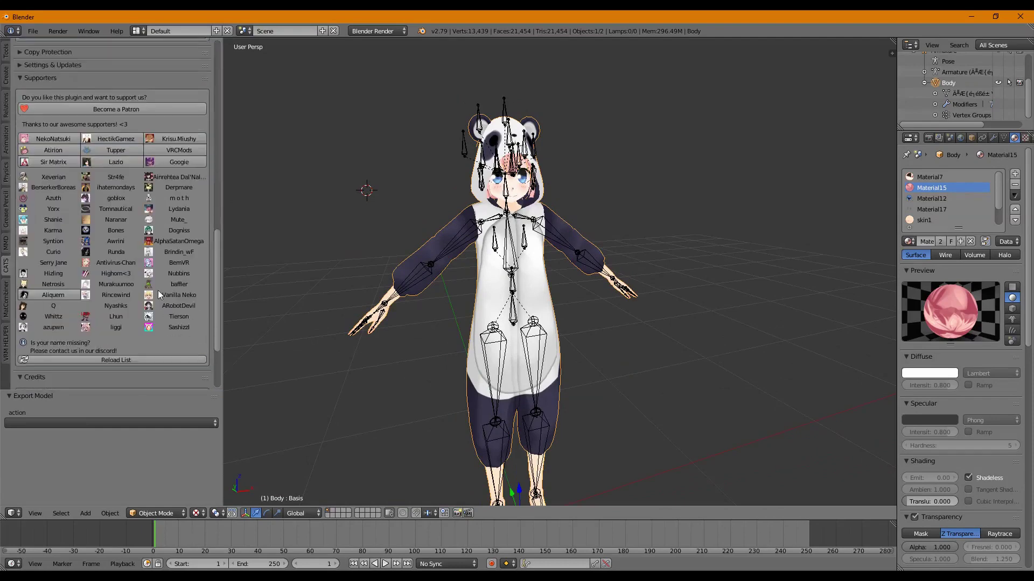
pyautogui.scroll(6, 68, 207)
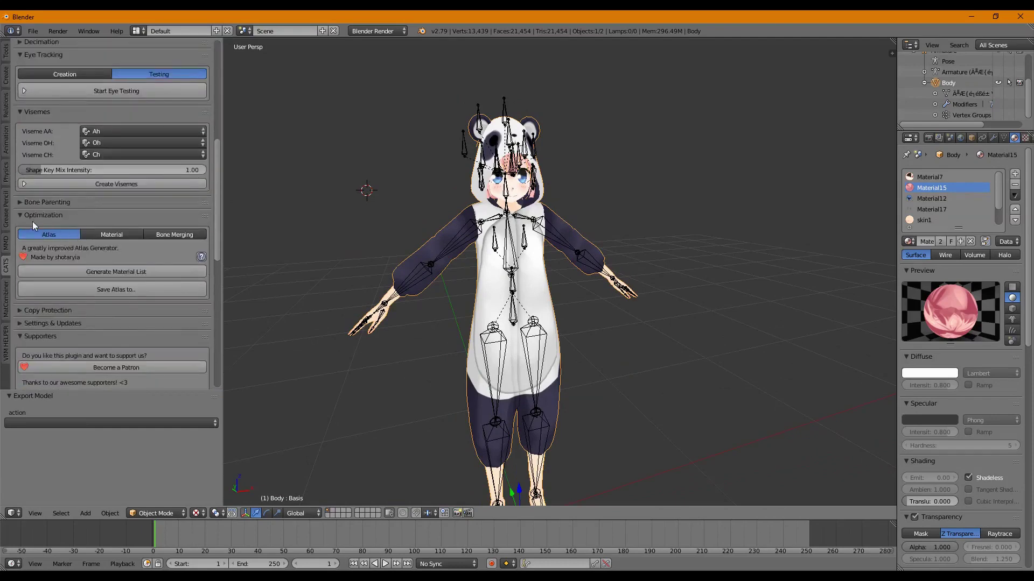
pyautogui.click(134, 273)
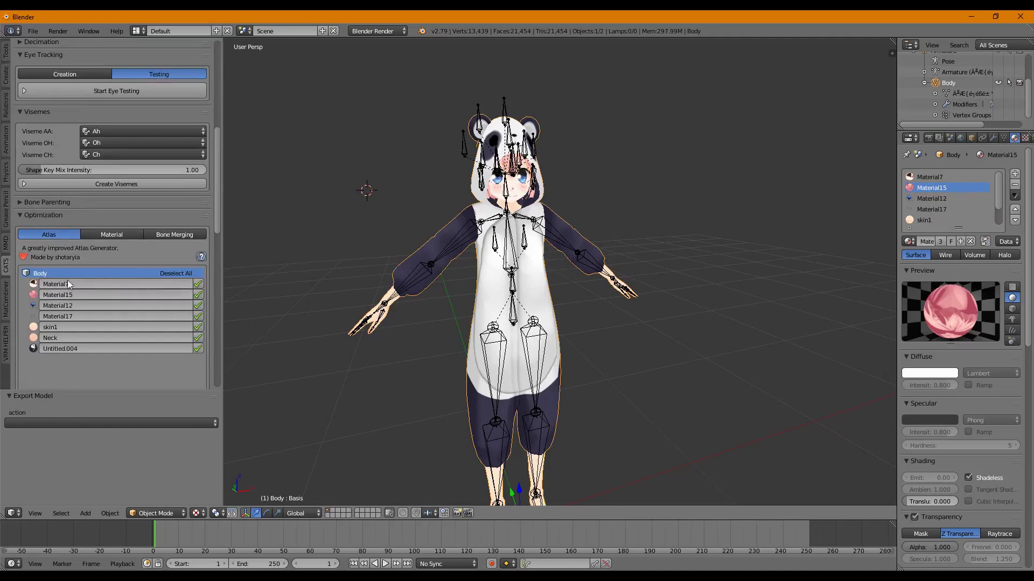
pyautogui.scroll(-3, 101, 353)
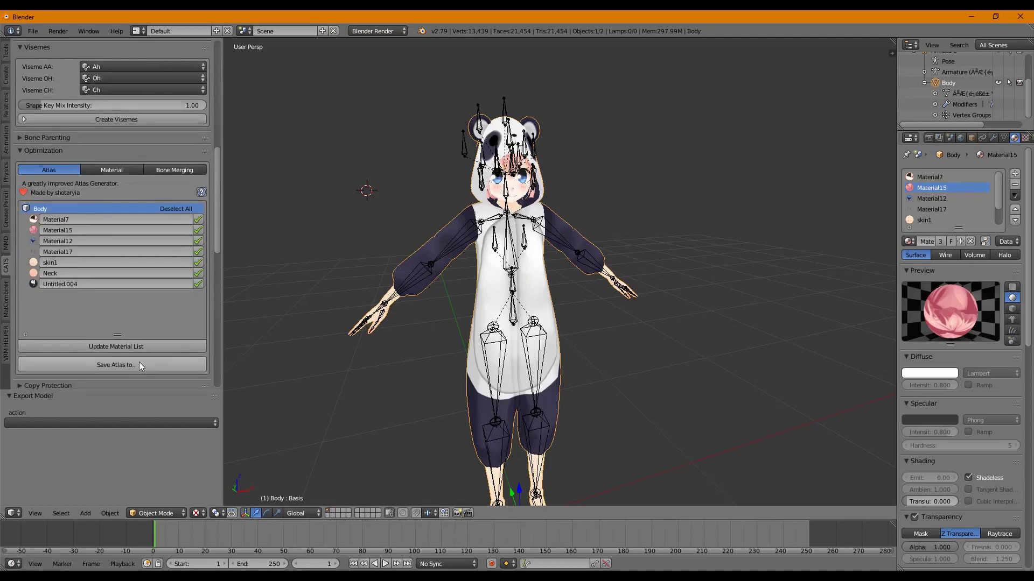
pyautogui.click(139, 364)
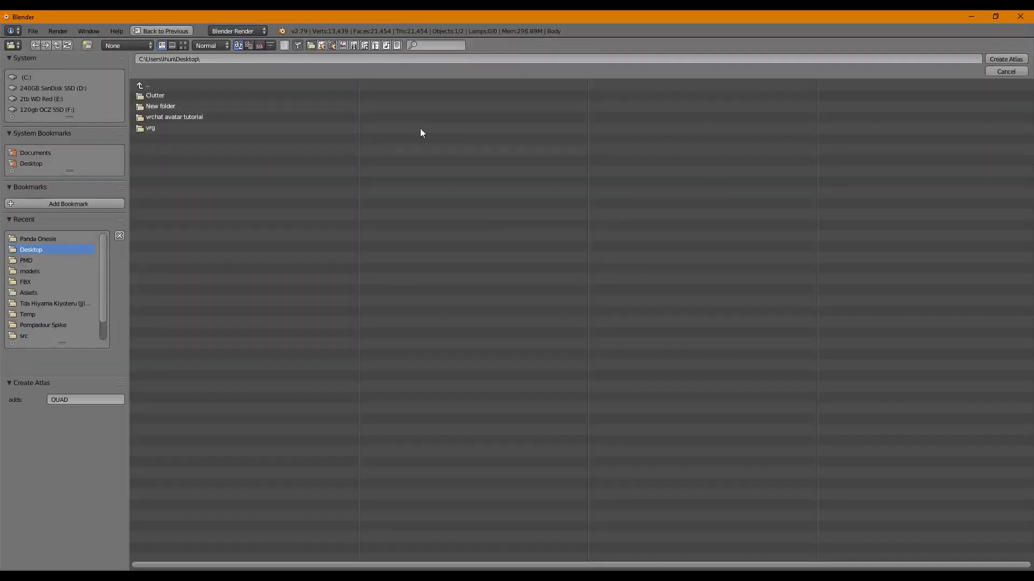
pyautogui.click(1005, 59)
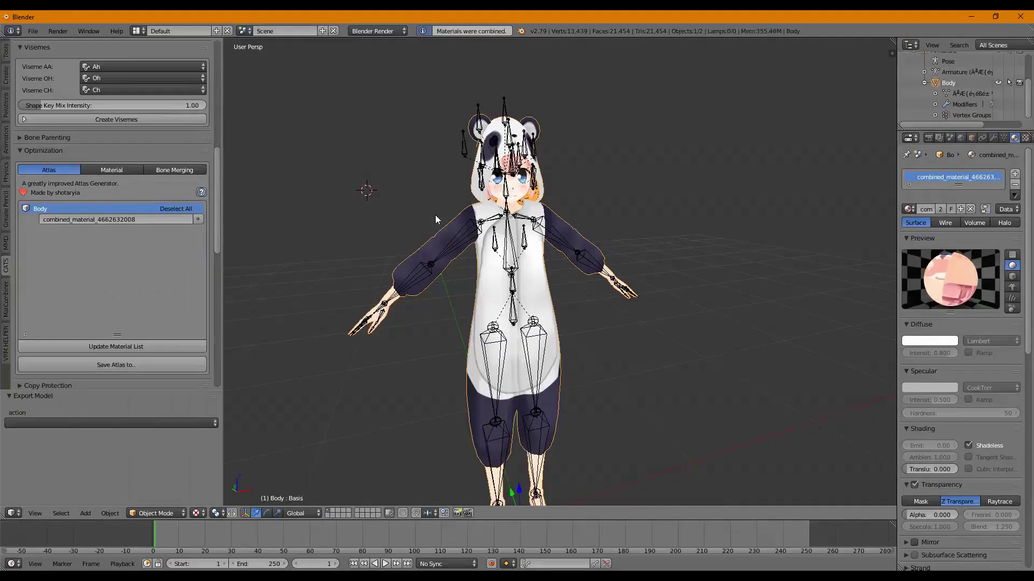
# Export the panda onesie model with CATS to the Desktop folder
pyautogui.scroll(10, 137, 201)
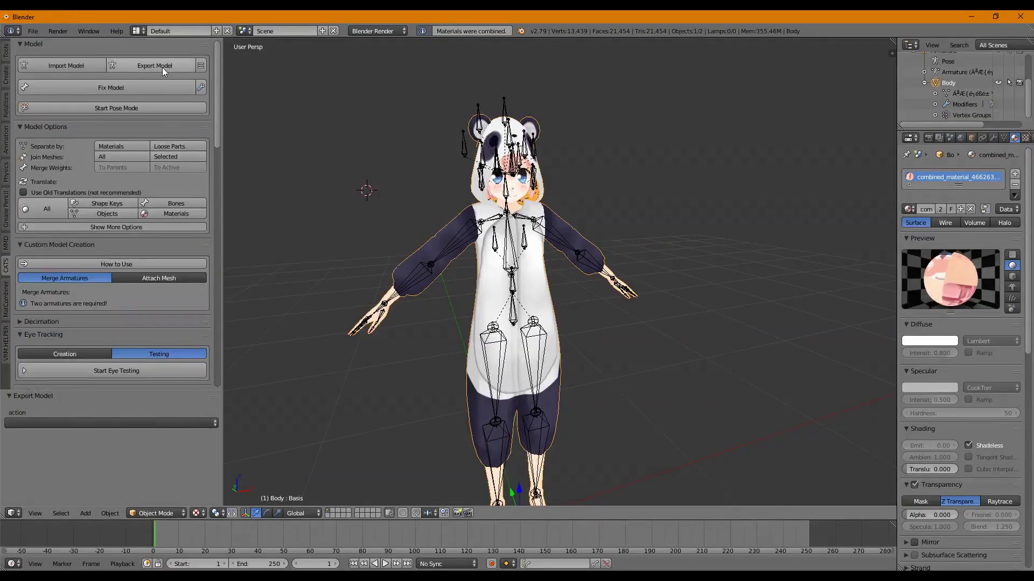
pyautogui.click(162, 67)
pyautogui.click(36, 166)
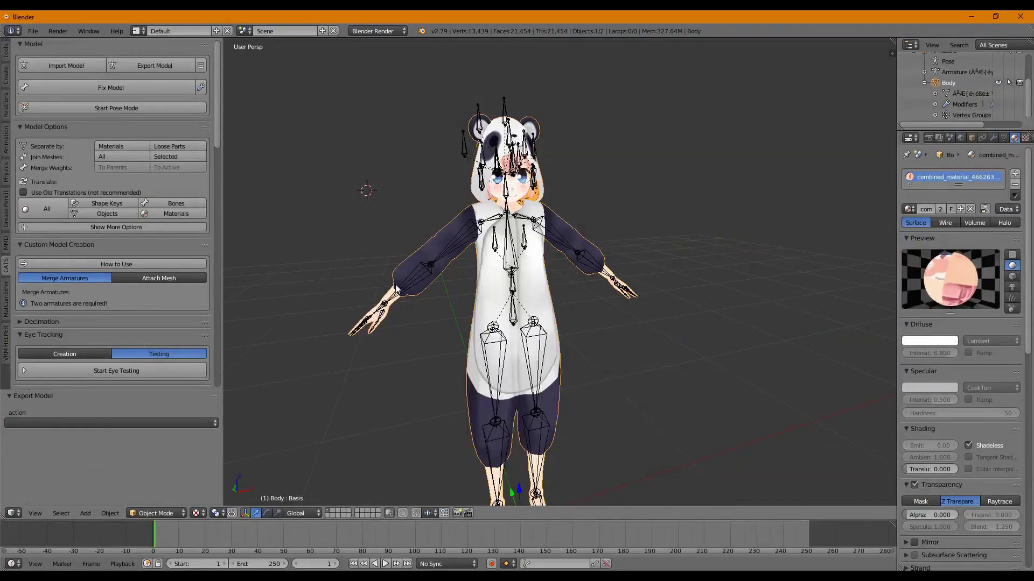
pyautogui.moveTo(712, 376)
pyautogui.mouseDown(button='middle')
pyautogui.moveTo(602, 376)
pyautogui.moveTo(711, 371)
pyautogui.mouseUp(button='middle')
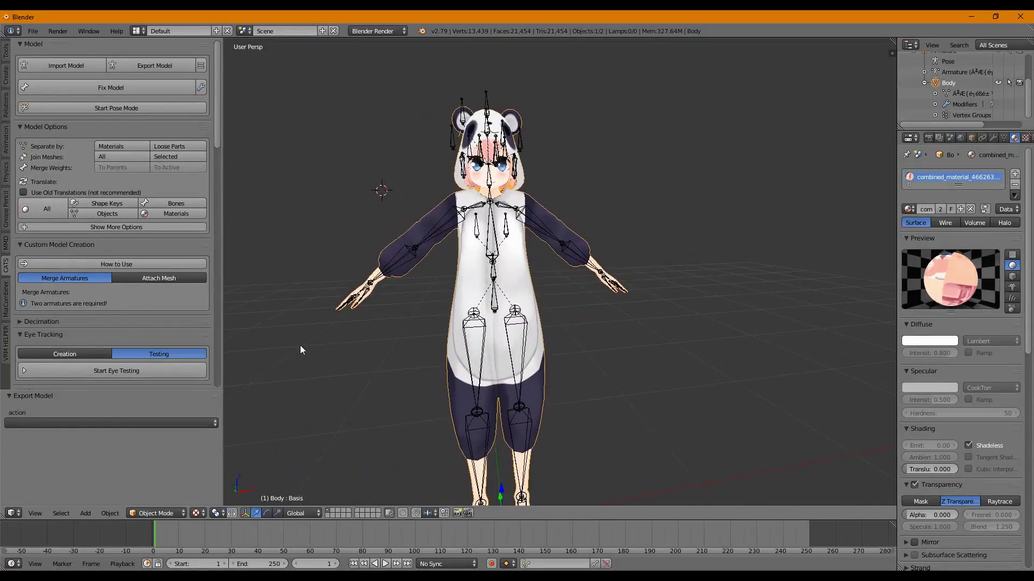